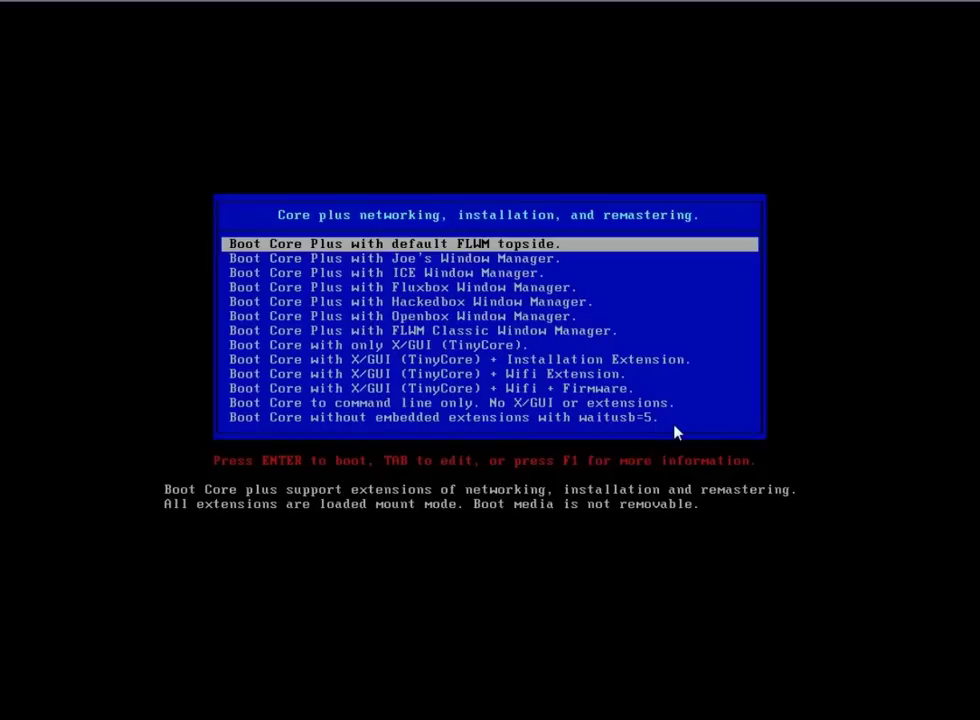
Step: Boot the "Core with X/GUI (TinyCore) + Installation Extension" entry
{"action": "key", "text": "Down"}
{"action": "key", "text": "Down"}
{"action": "key", "text": "Down"}
{"action": "key", "text": "Down"}
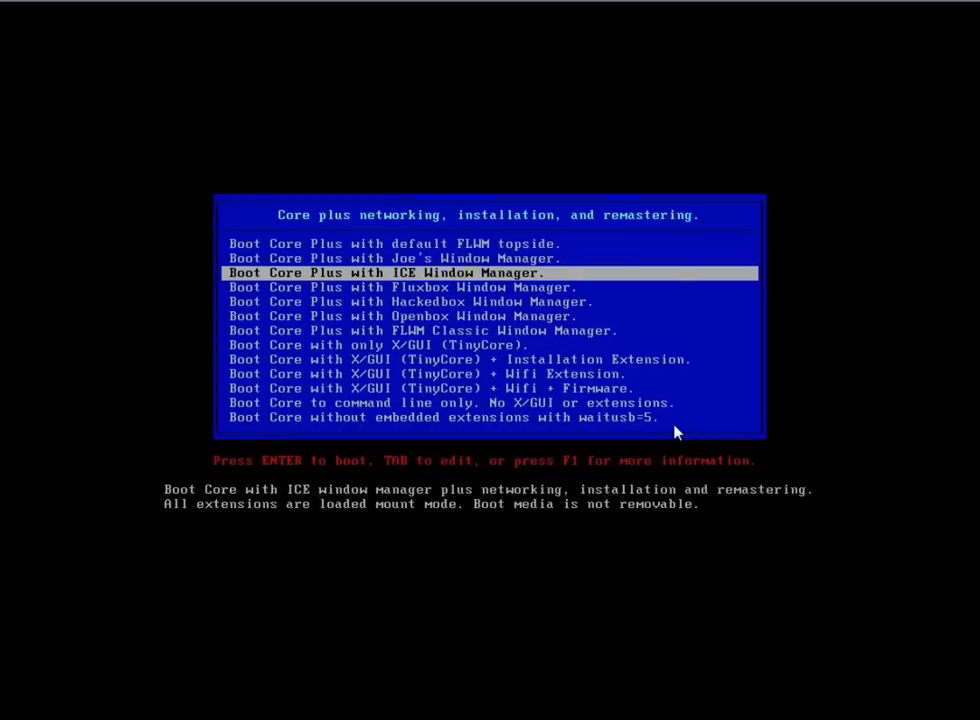
{"action": "key", "text": "Down"}
{"action": "key", "text": "Down"}
{"action": "key", "text": "Down"}
{"action": "key", "text": "Down"}
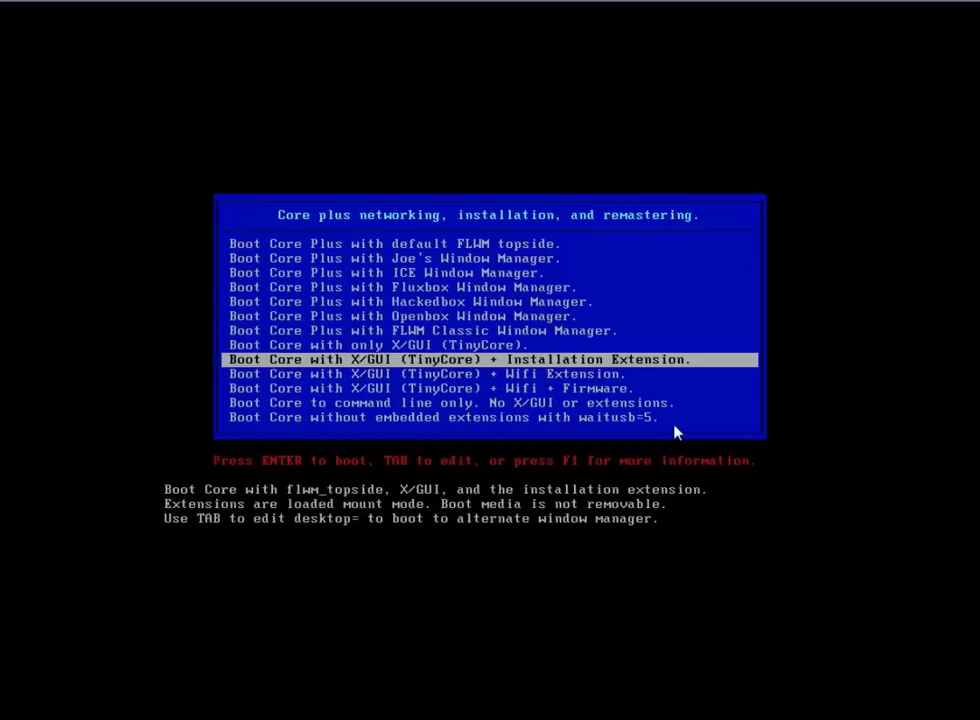
{"action": "key", "text": "Return"}
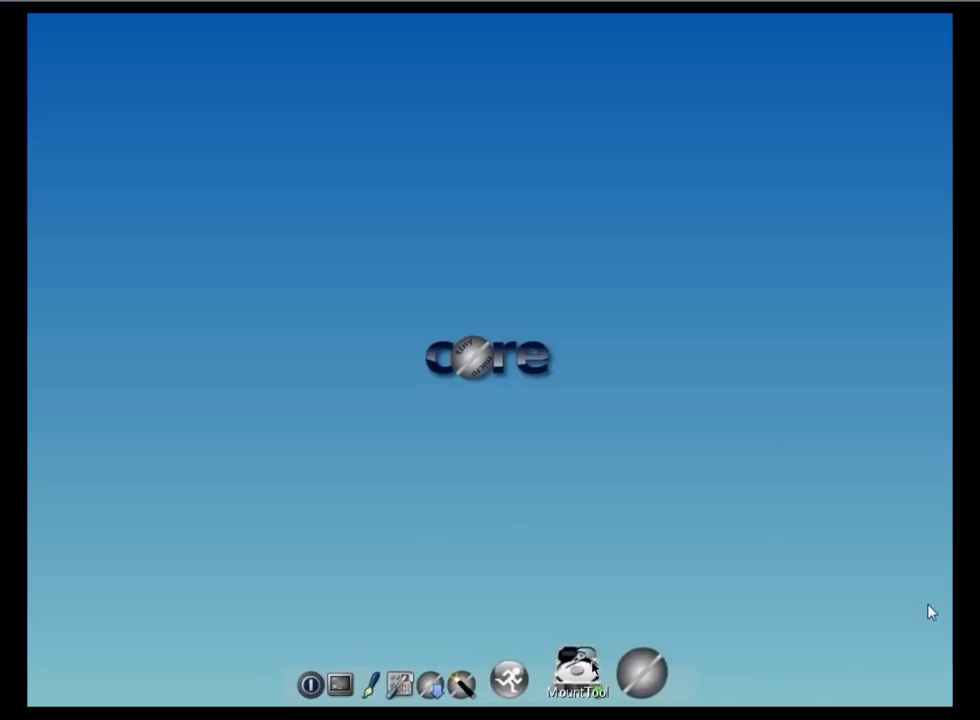
Step: Start the Tiny Core installer and set up a frugal whole-disk installation on sda
{"action": "left_click", "coordinate": [620, 668]}
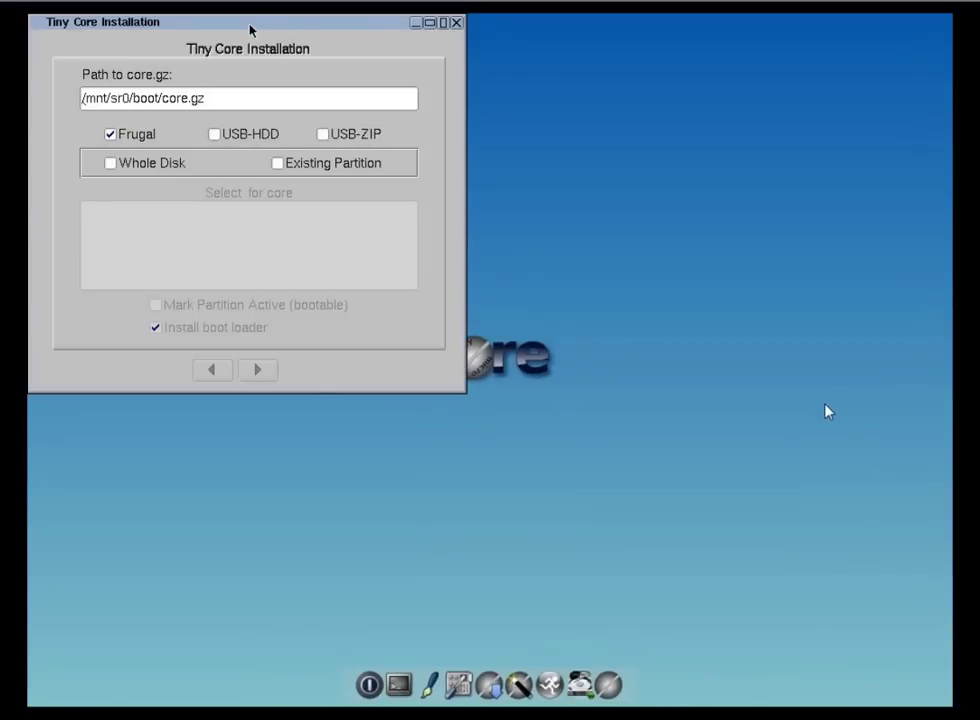
{"action": "left_click_drag", "start_coordinate": [251, 30], "coordinate": [392, 83]}
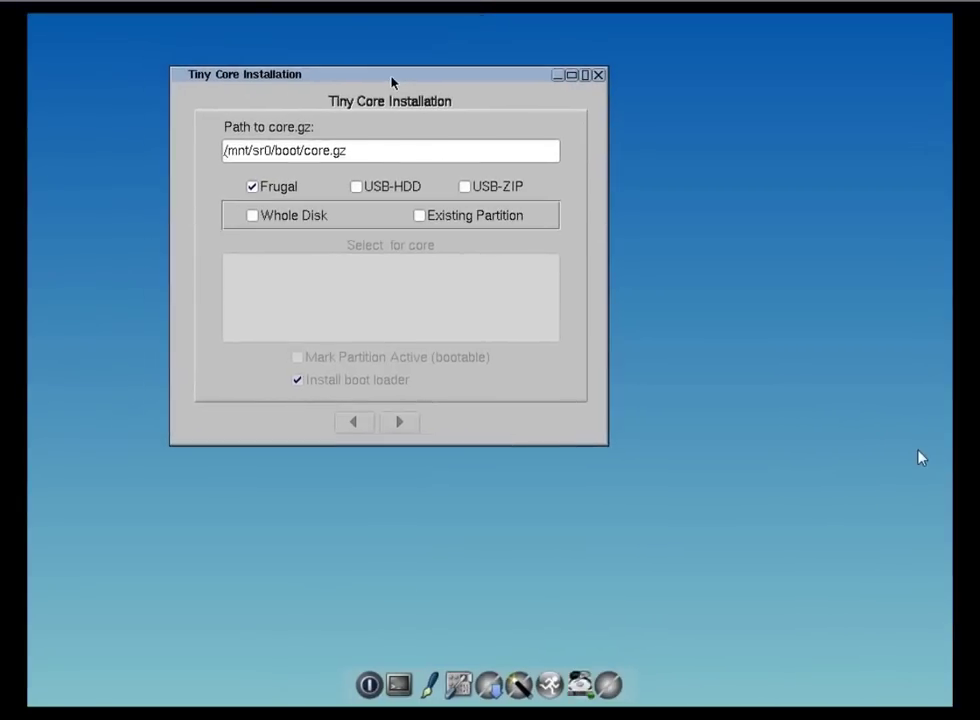
{"action": "left_click", "coordinate": [293, 216]}
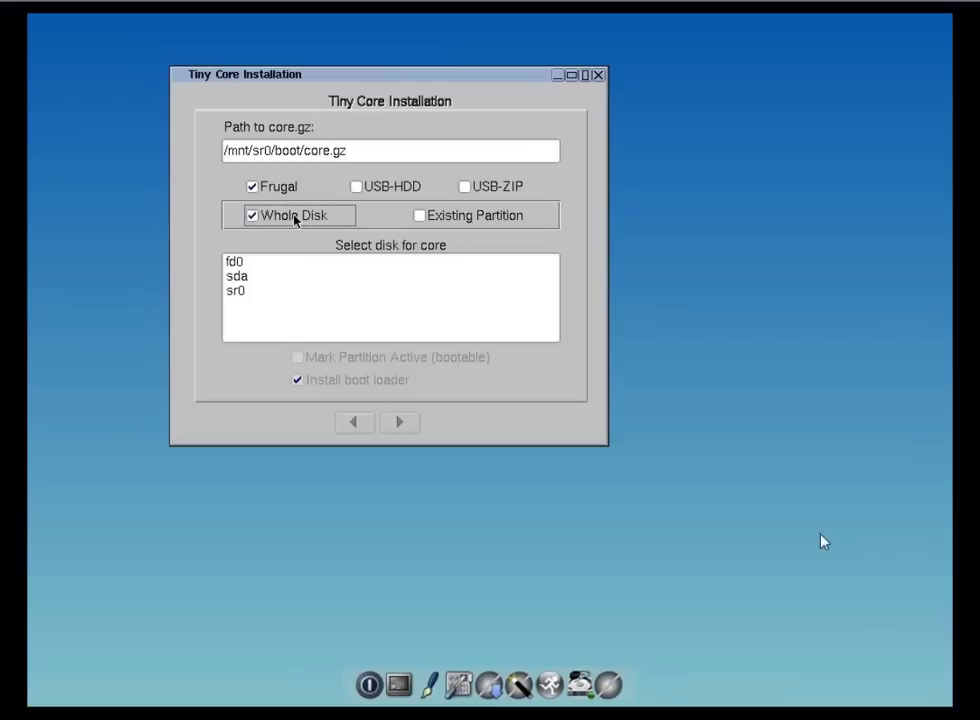
{"action": "left_click", "coordinate": [245, 279]}
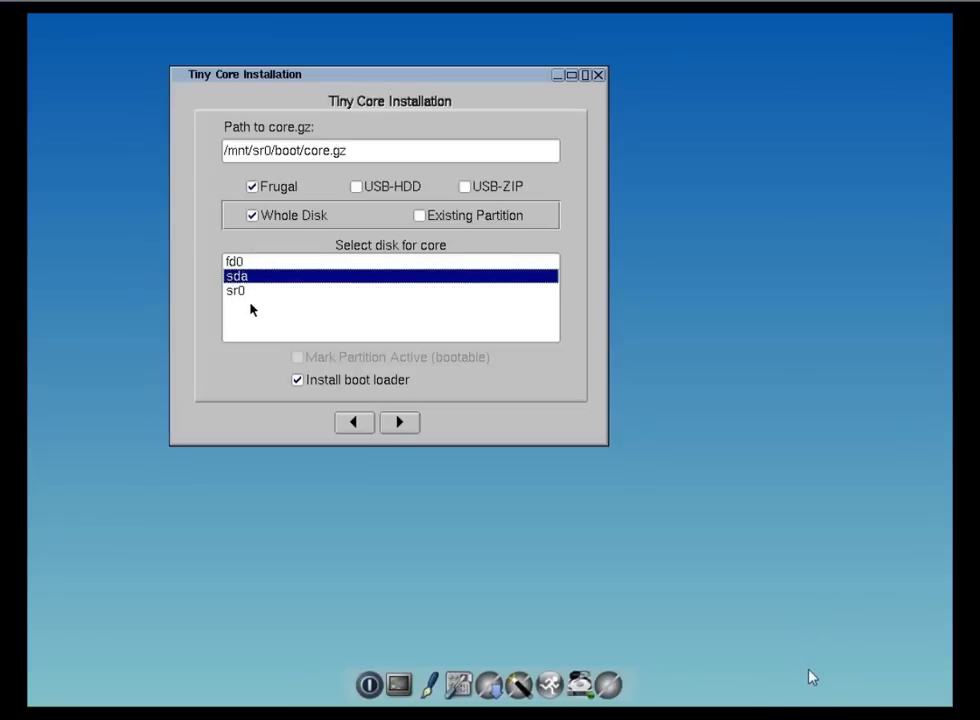
{"action": "left_click", "coordinate": [400, 423]}
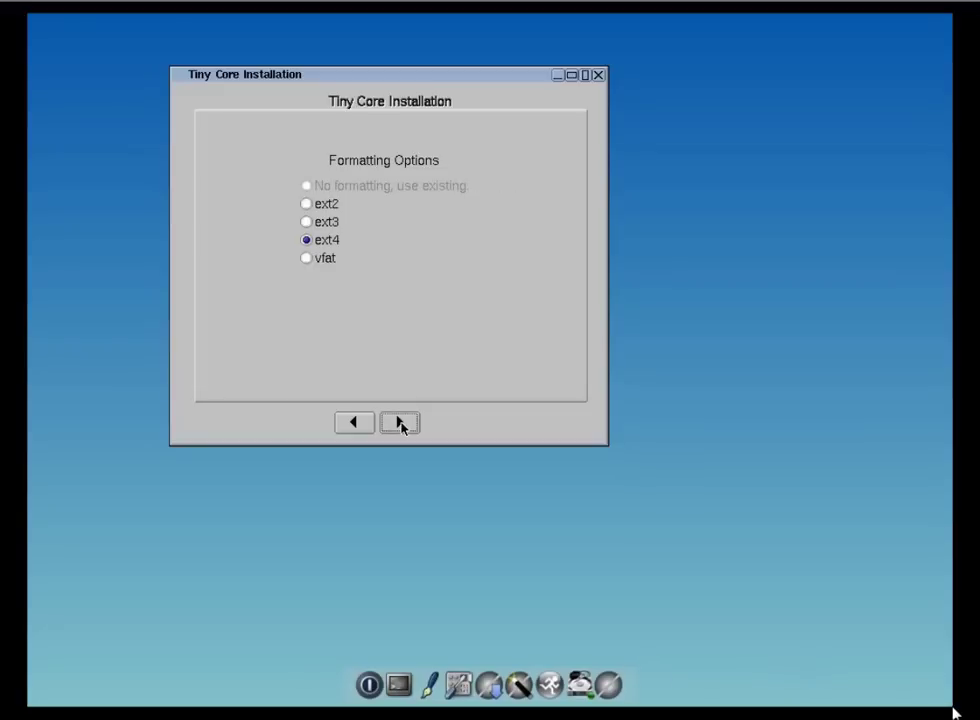
Step: Accept ext4 formatting without extra boot options, and select the Wifi Support, ndiswrapper and Wireless Firmware extensions for the Core and X/GUI Desktop install
{"action": "left_click", "coordinate": [400, 423]}
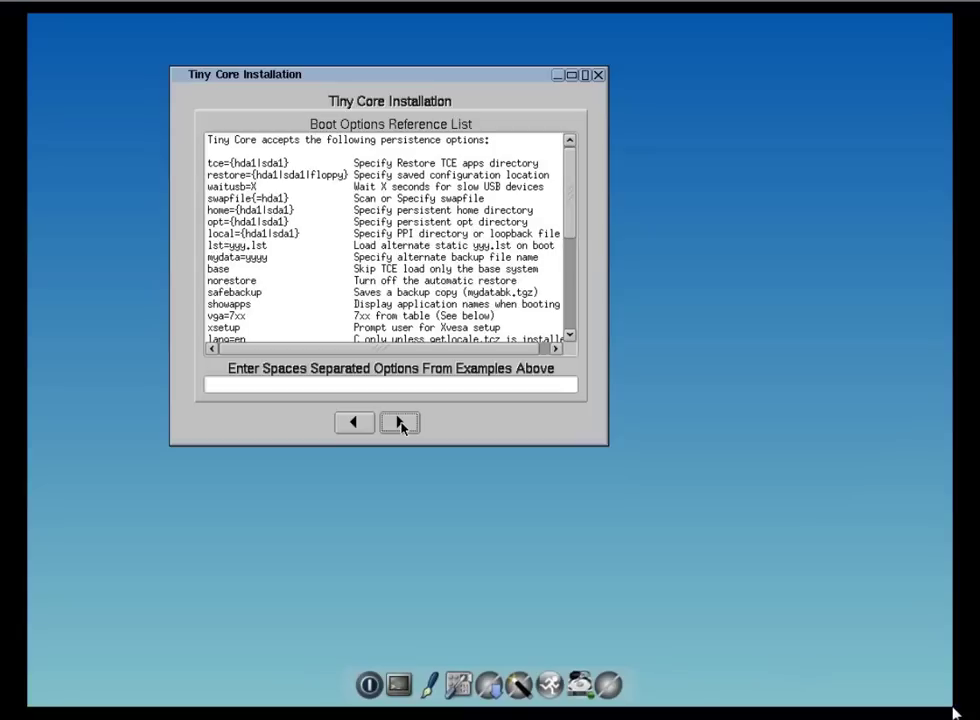
{"action": "left_click", "coordinate": [400, 423]}
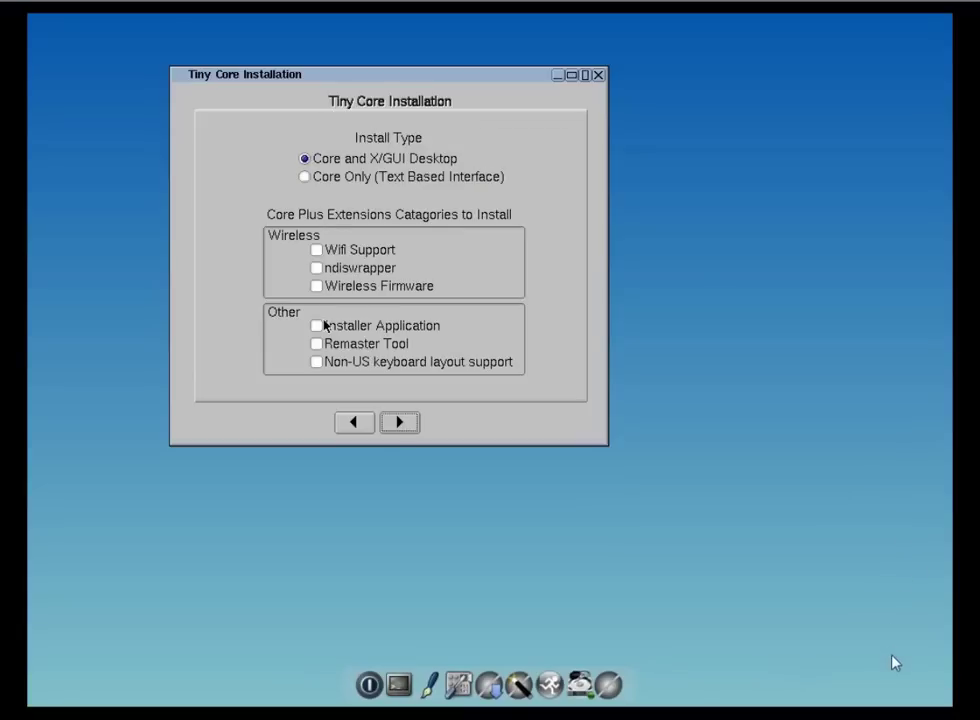
{"action": "left_click", "coordinate": [317, 251]}
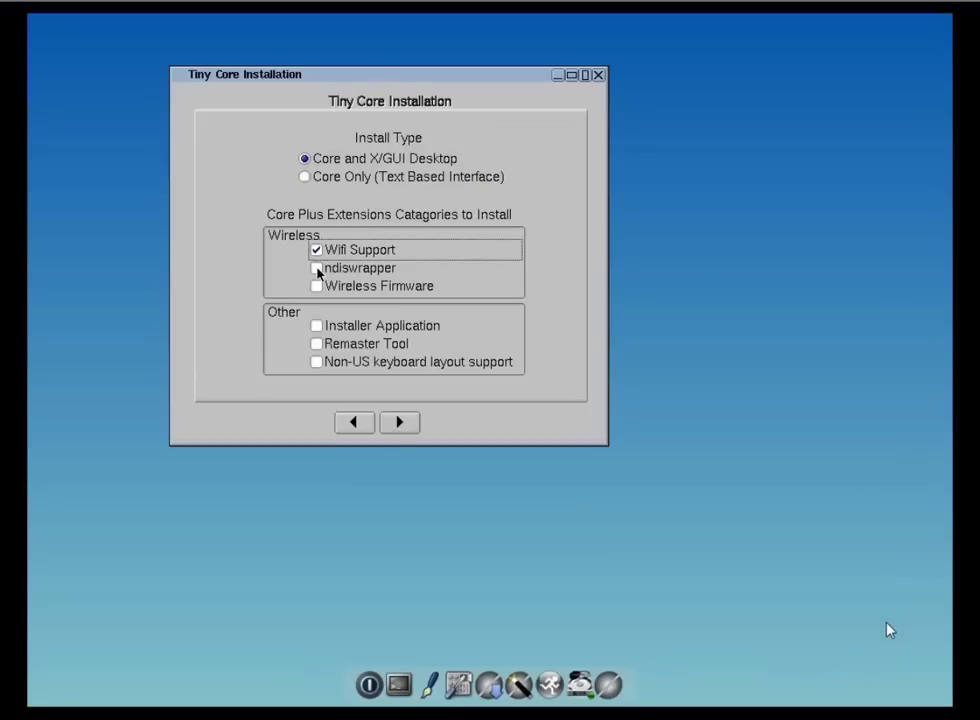
{"action": "left_click", "coordinate": [317, 268]}
{"action": "left_click", "coordinate": [317, 286]}
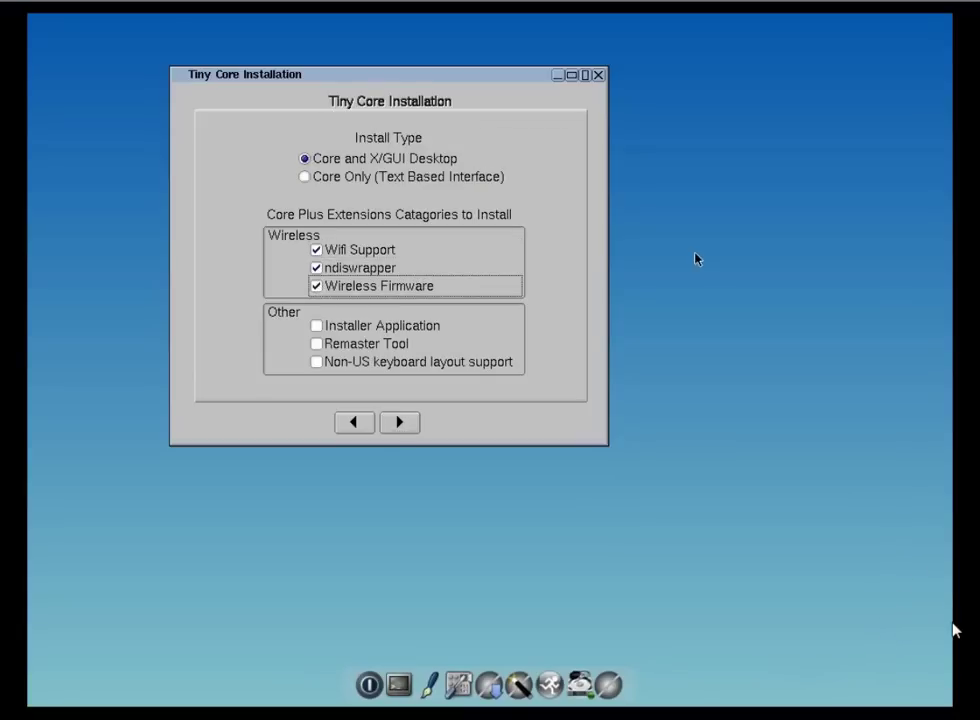
Step: Run the installation with the reviewed settings and close the installer once it finishes
{"action": "left_click", "coordinate": [401, 424]}
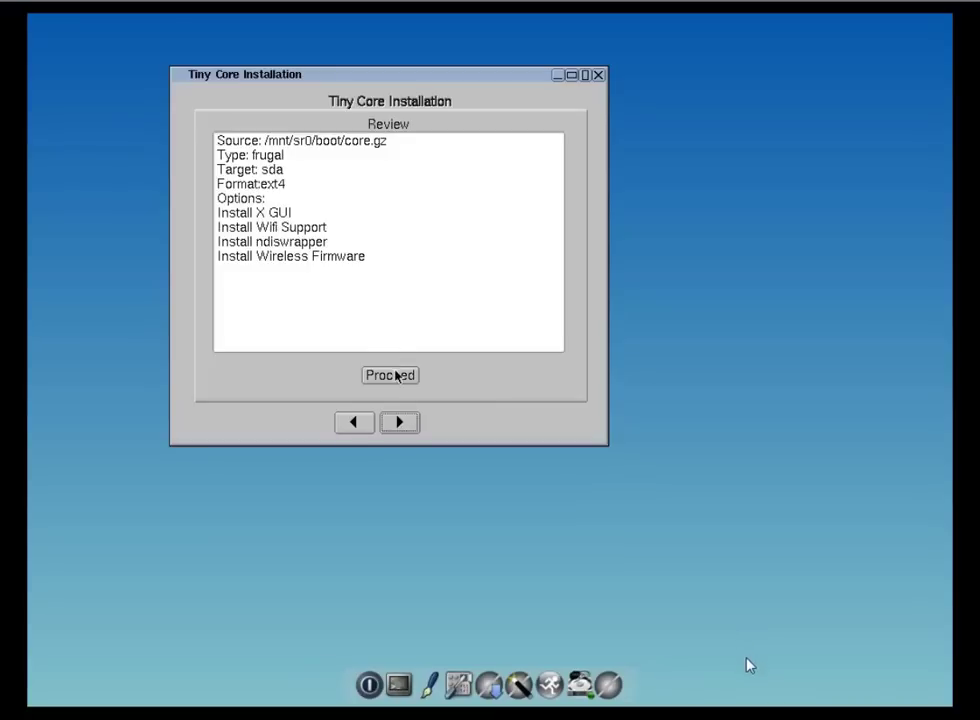
{"action": "left_click", "coordinate": [396, 375]}
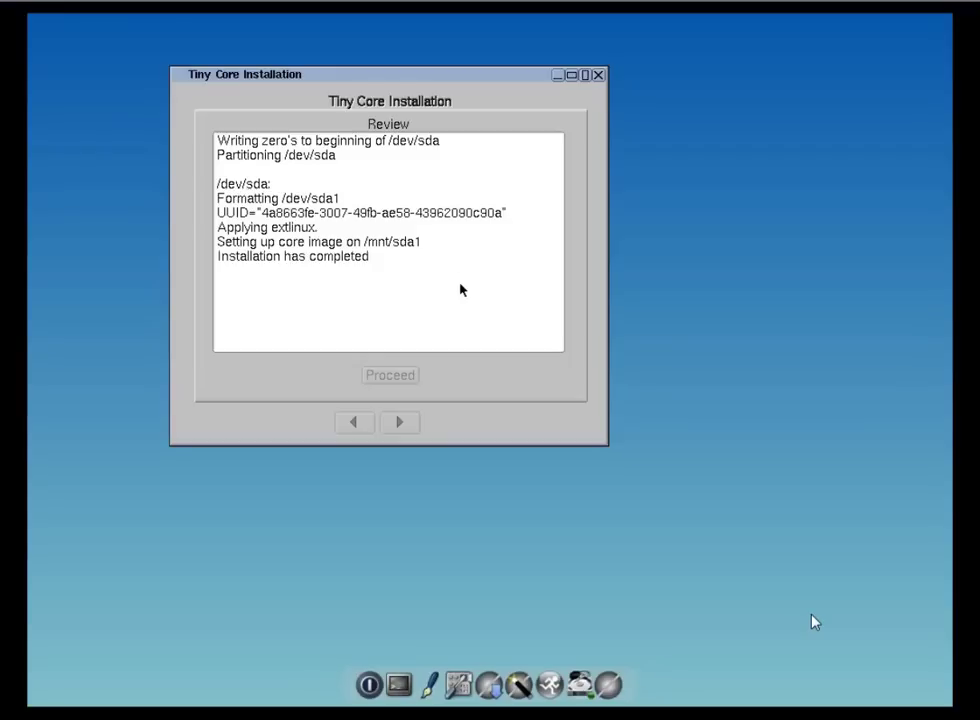
{"action": "left_click", "coordinate": [598, 75]}
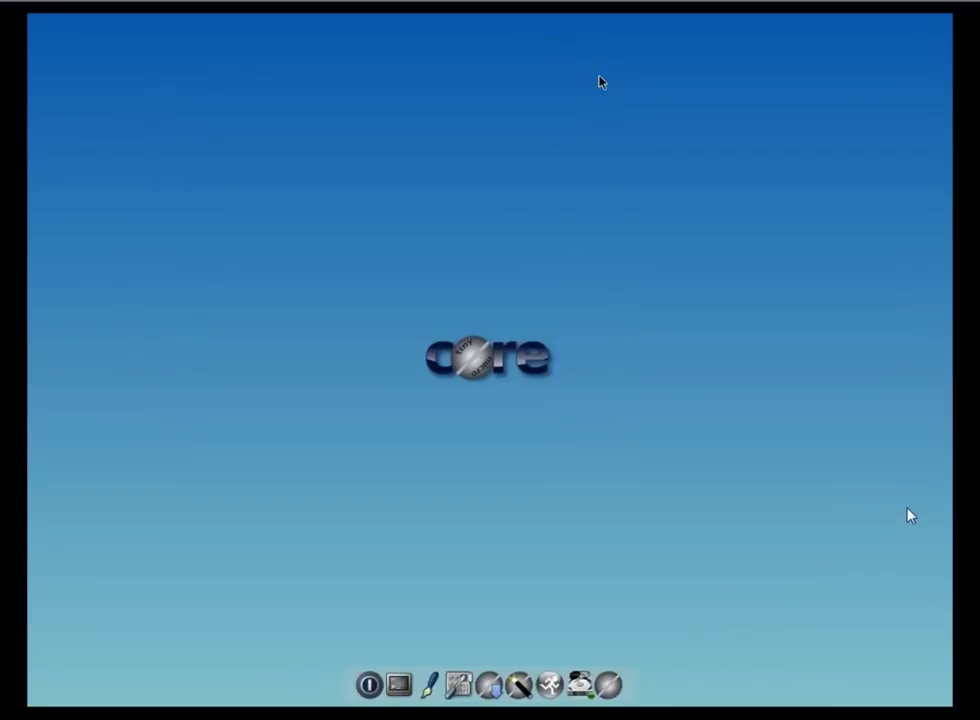
Step: Reboot the system with the backup option left at None
{"action": "left_click", "coordinate": [378, 676]}
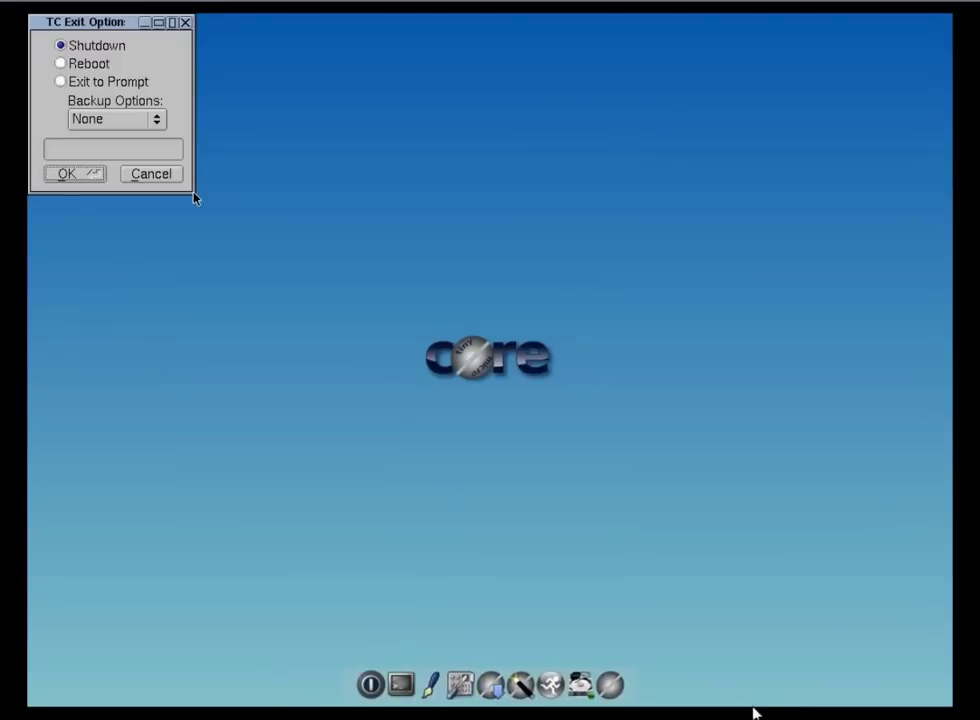
{"action": "left_click", "coordinate": [70, 66]}
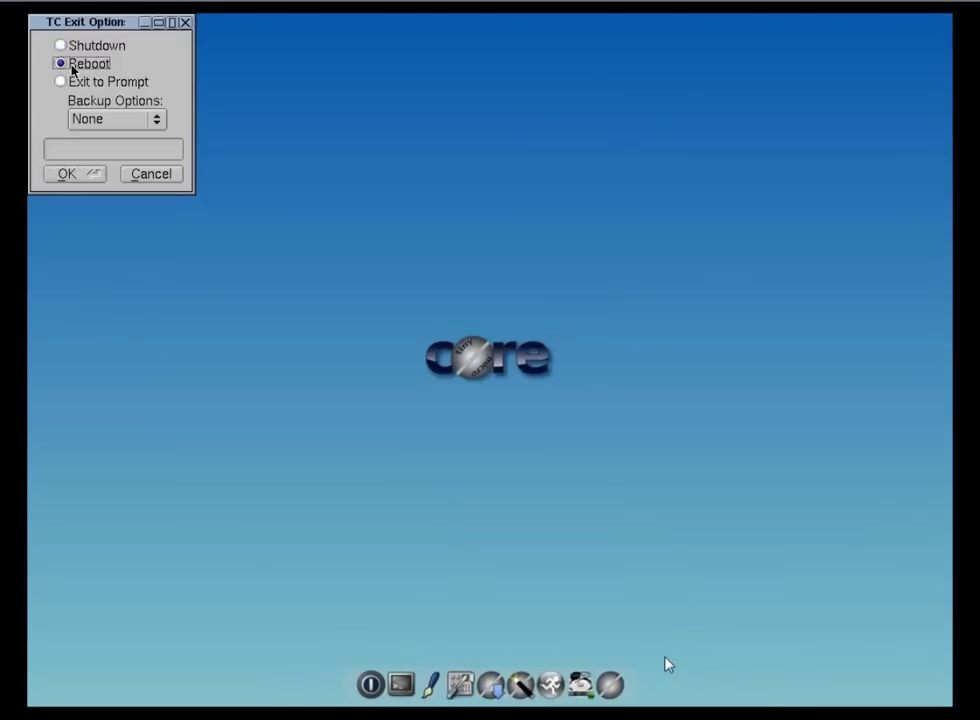
{"action": "left_click", "coordinate": [72, 175]}
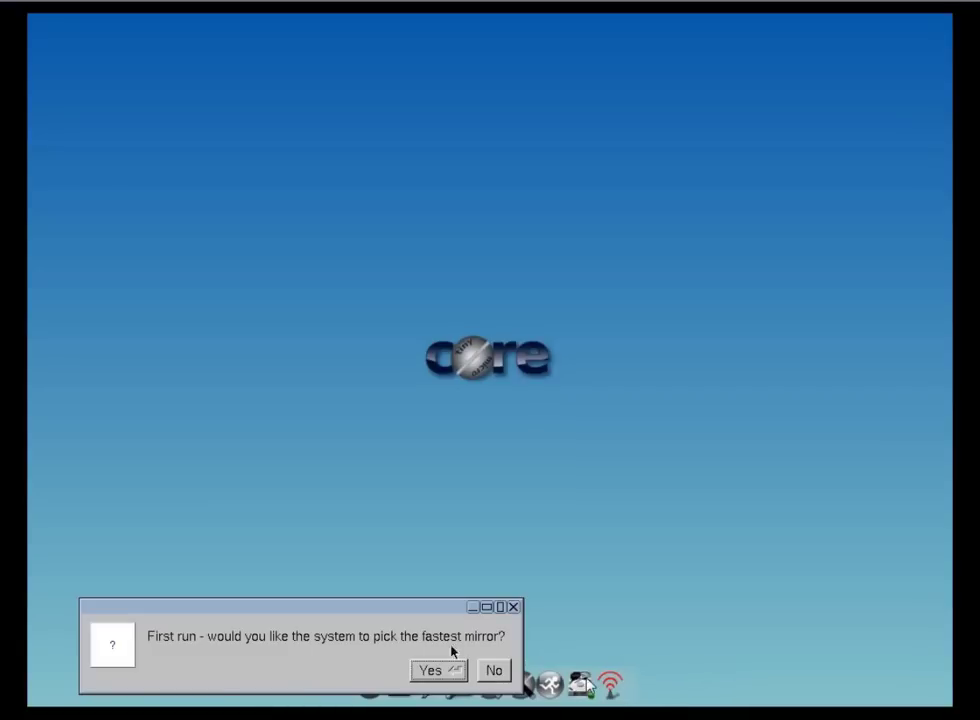
Step: Let the system find the fastest mirror on first run and set it as the mirror
{"action": "left_click_drag", "start_coordinate": [435, 612], "coordinate": [448, 514]}
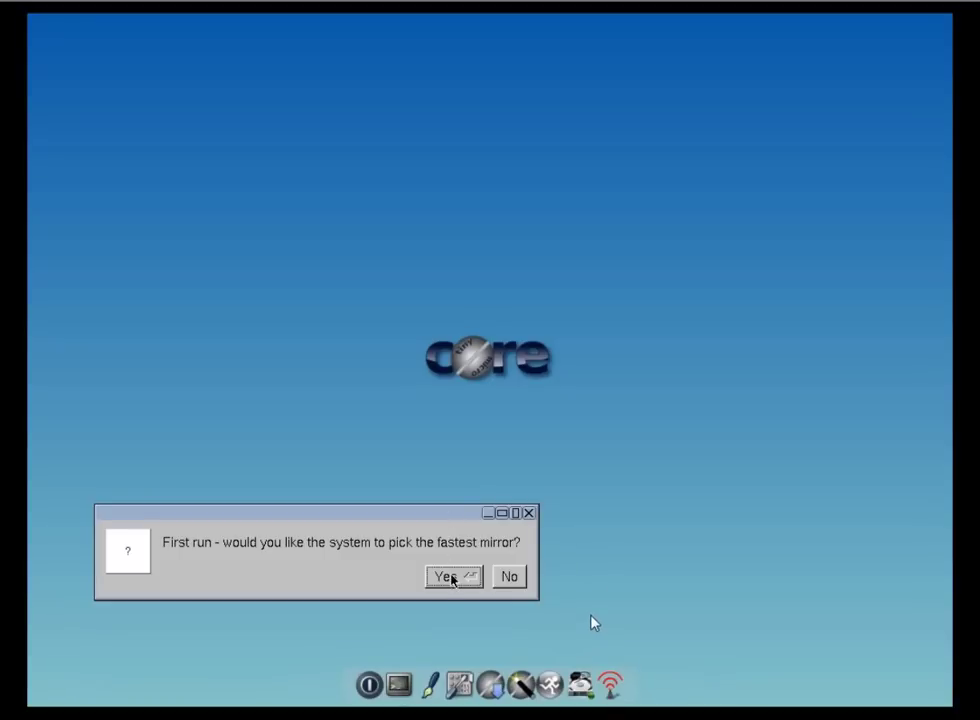
{"action": "left_click", "coordinate": [452, 578]}
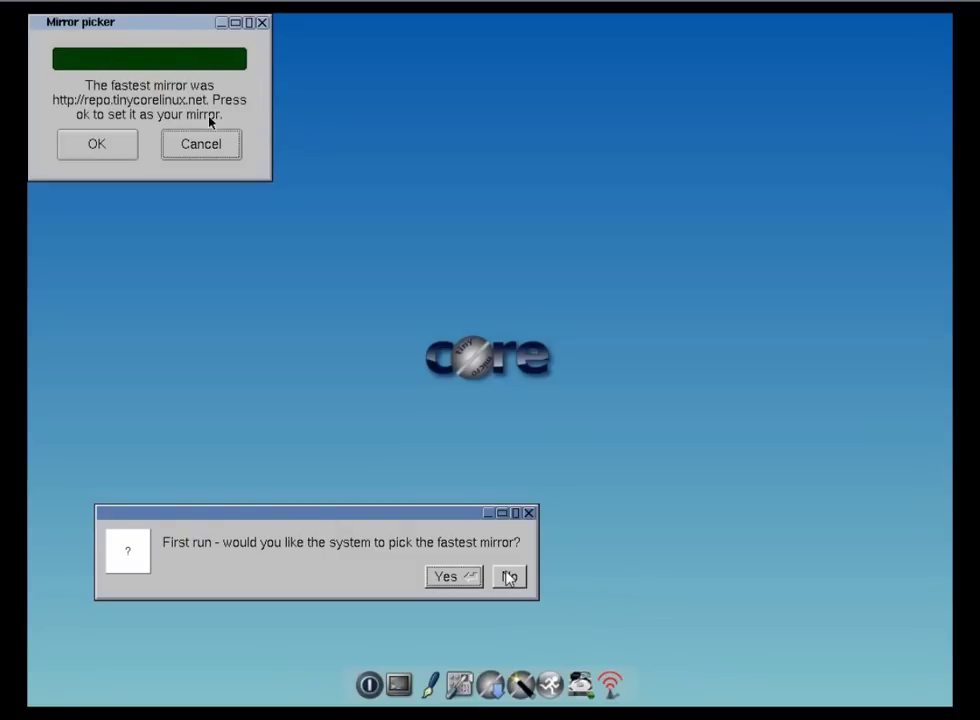
{"action": "left_click", "coordinate": [113, 150]}
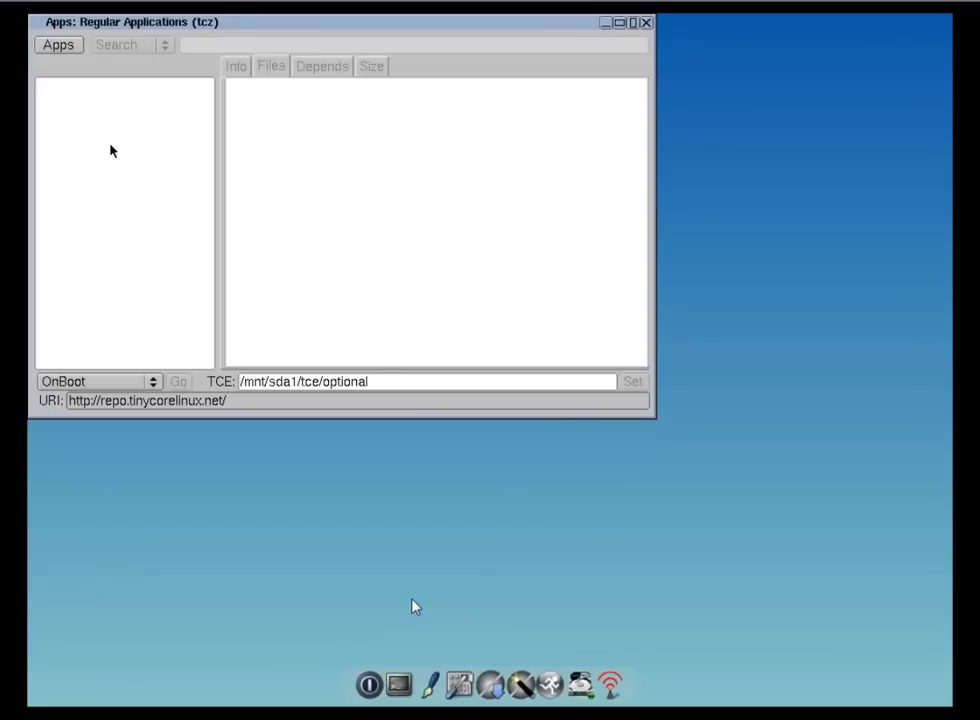
Step: Load the remote cloud repository's list of extensions in the Apps browser
{"action": "left_click", "coordinate": [58, 45]}
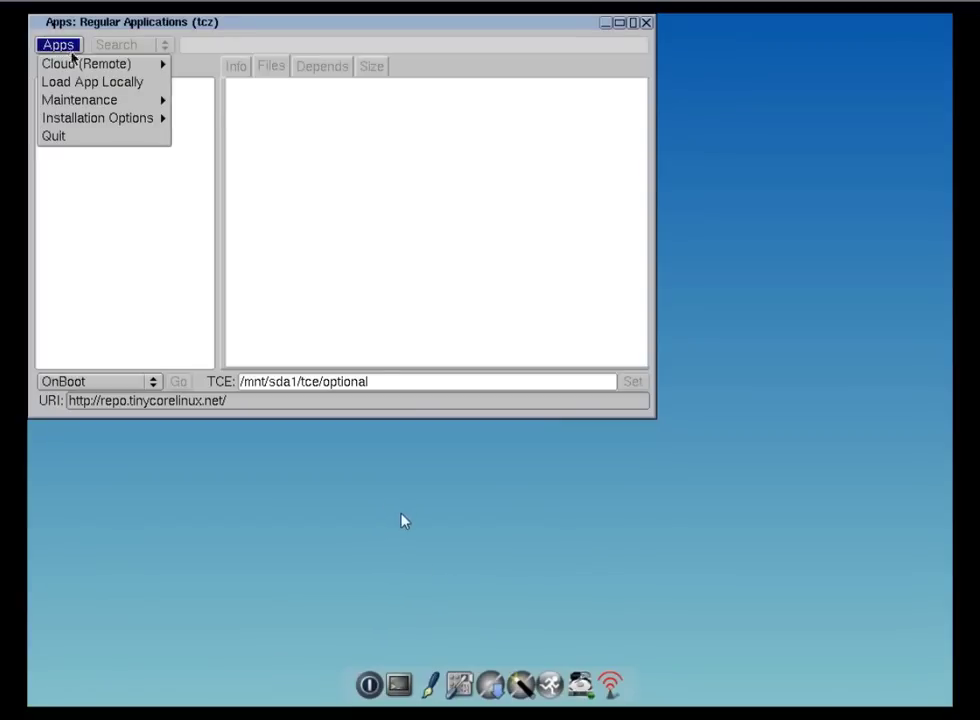
{"action": "mouse_move", "coordinate": [88, 64]}
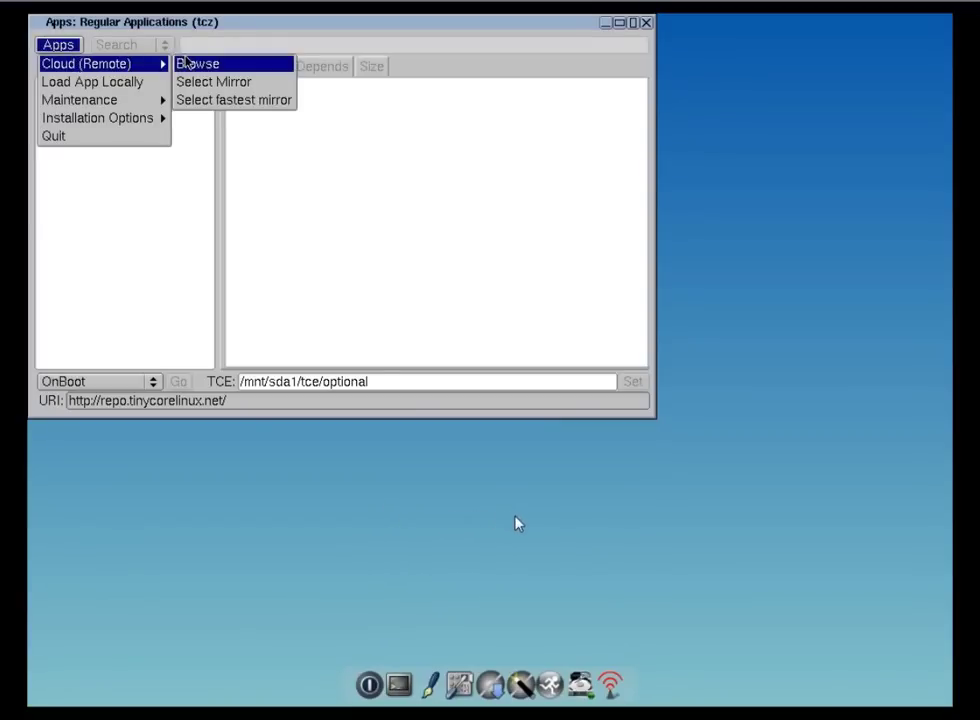
{"action": "left_click", "coordinate": [186, 63]}
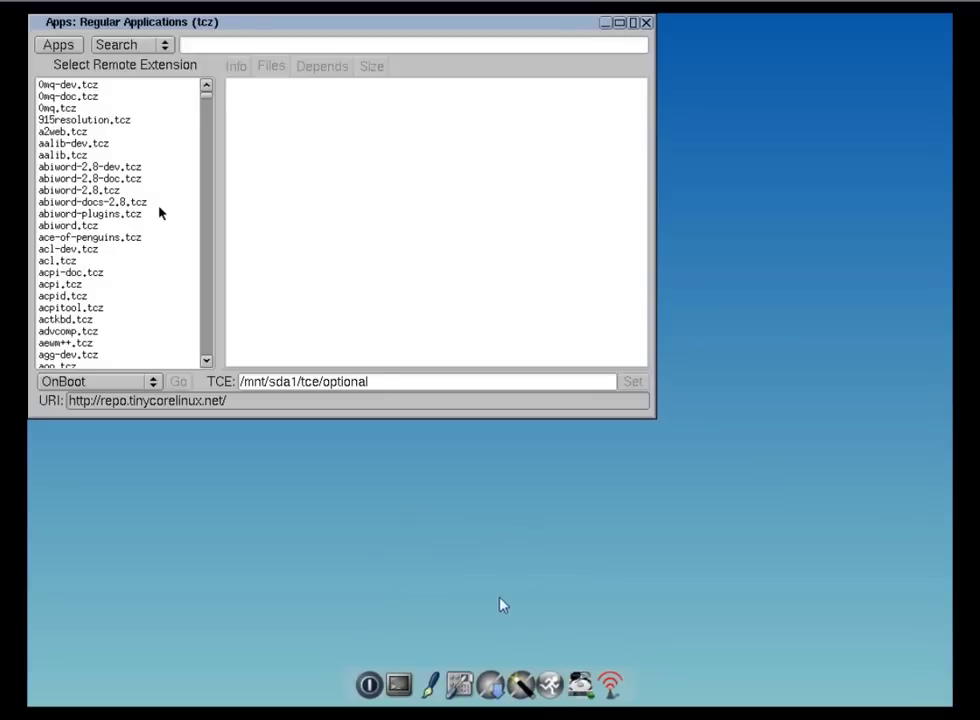
Step: Examine the info of several remote extensions between 0mq-dev.tcz and abiword-2.8.tcz, and close the Apps browser
{"action": "left_click", "coordinate": [128, 120]}
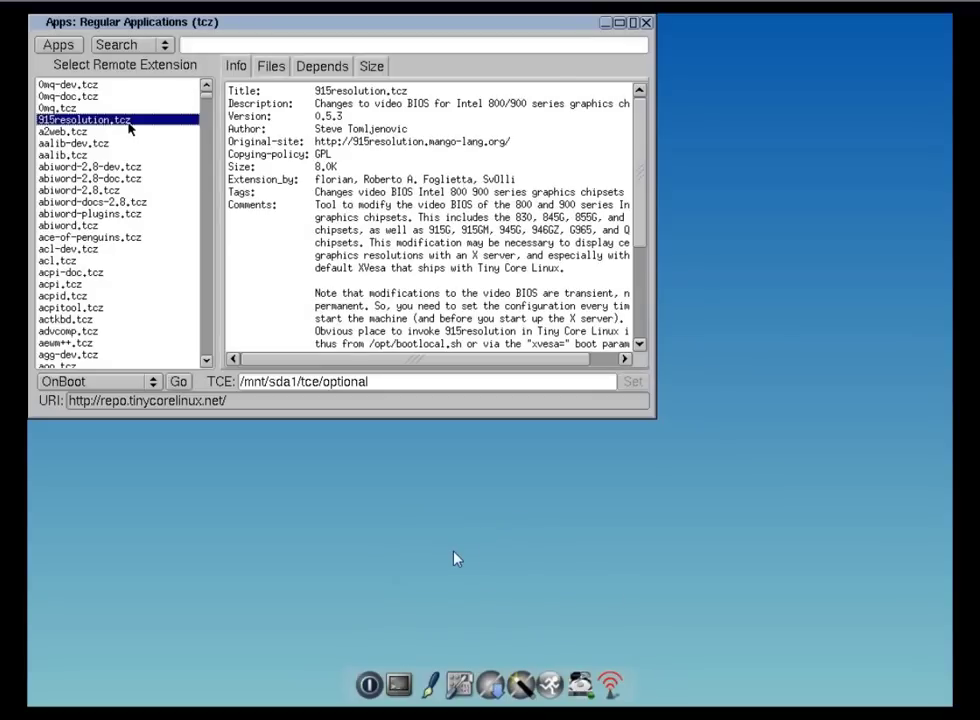
{"action": "key", "text": "Down"}
{"action": "key", "text": "Down"}
{"action": "key", "text": "Down"}
{"action": "key", "text": "Down"}
{"action": "key", "text": "Down"}
{"action": "key", "text": "Down"}
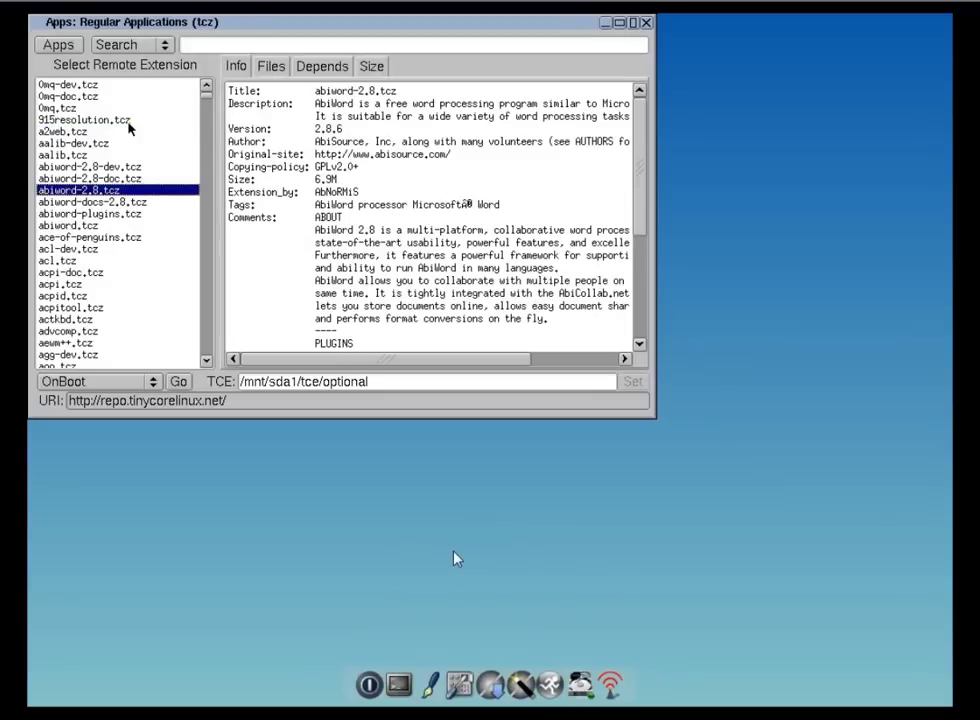
{"action": "key", "text": "Up"}
{"action": "key", "text": "Up"}
{"action": "key", "text": "Up"}
{"action": "key", "text": "Up"}
{"action": "key", "text": "Up"}
{"action": "key", "text": "Up"}
{"action": "key", "text": "Up"}
{"action": "key", "text": "Up"}
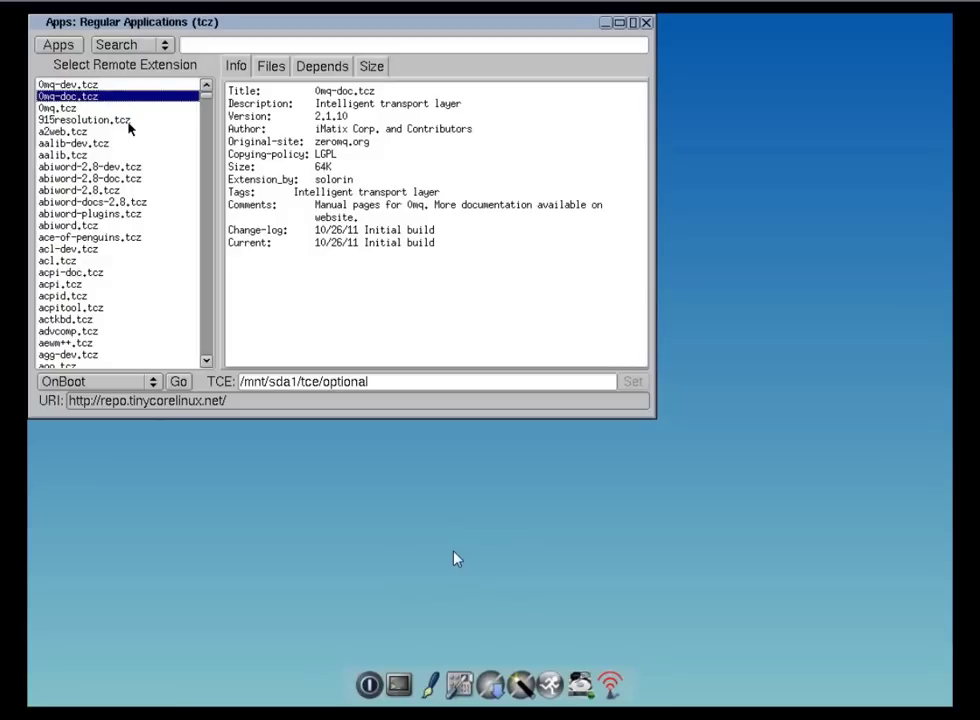
{"action": "key", "text": "Up"}
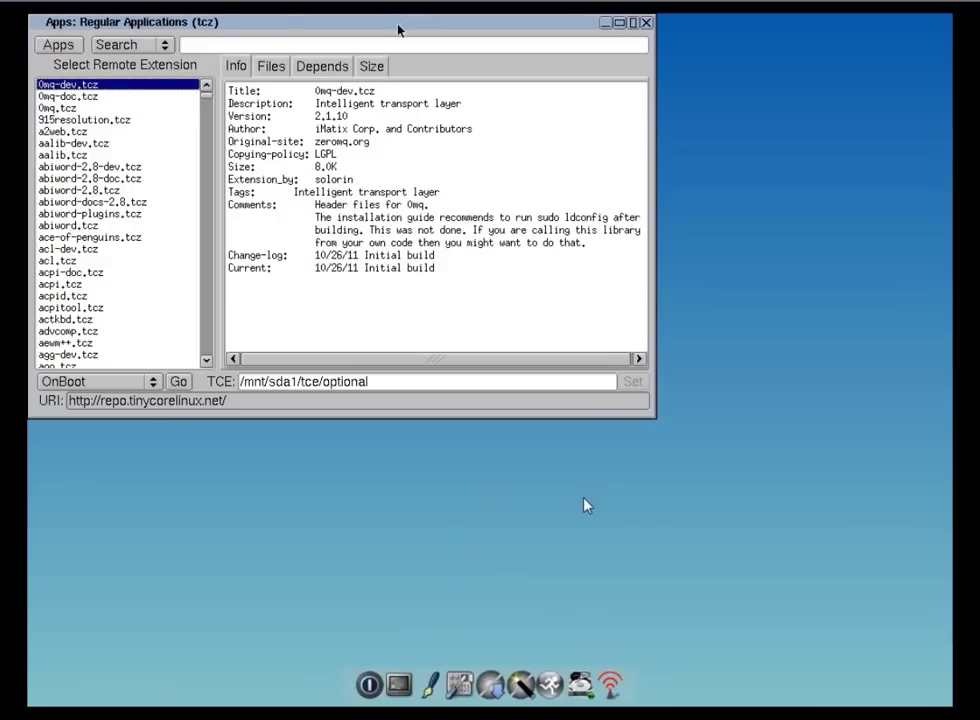
{"action": "left_click_drag", "start_coordinate": [398, 30], "coordinate": [437, 65]}
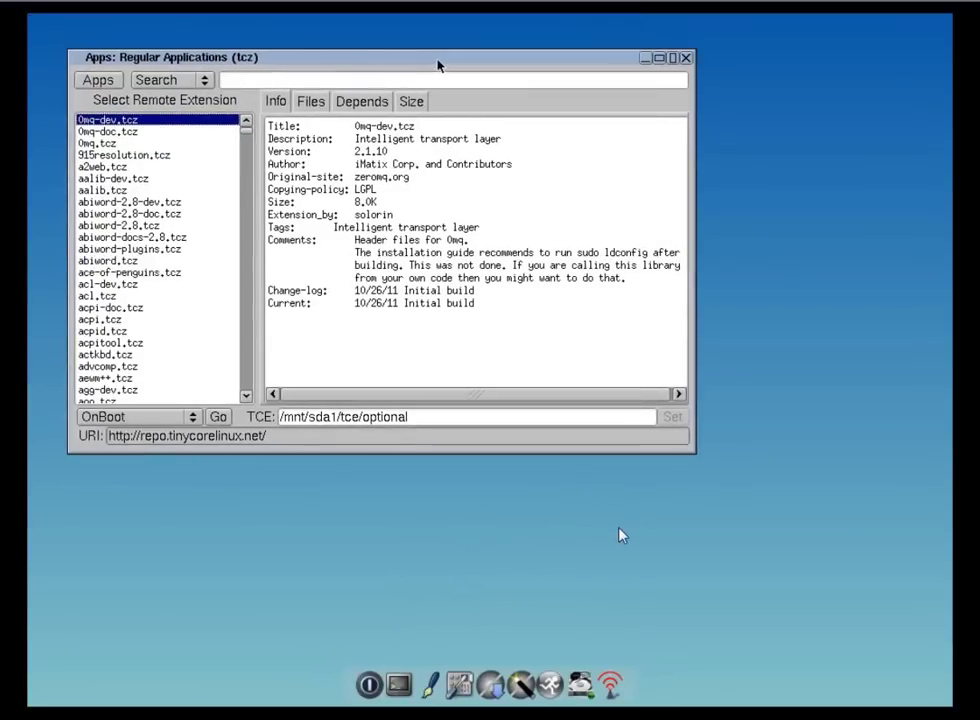
{"action": "left_click", "coordinate": [686, 58]}
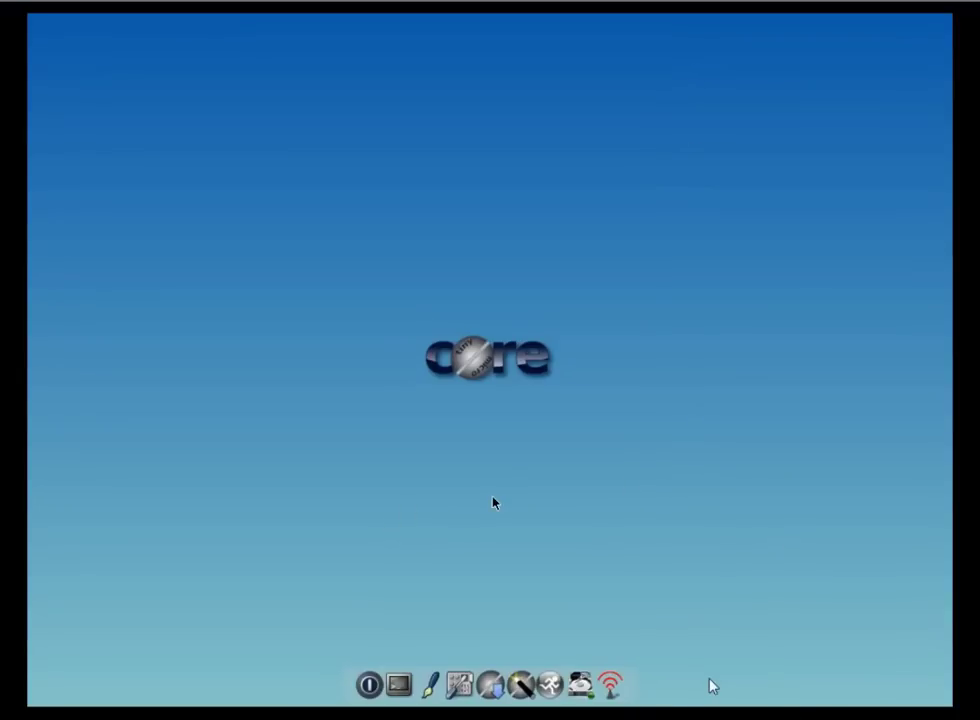
{"action": "left_click", "coordinate": [493, 416]}
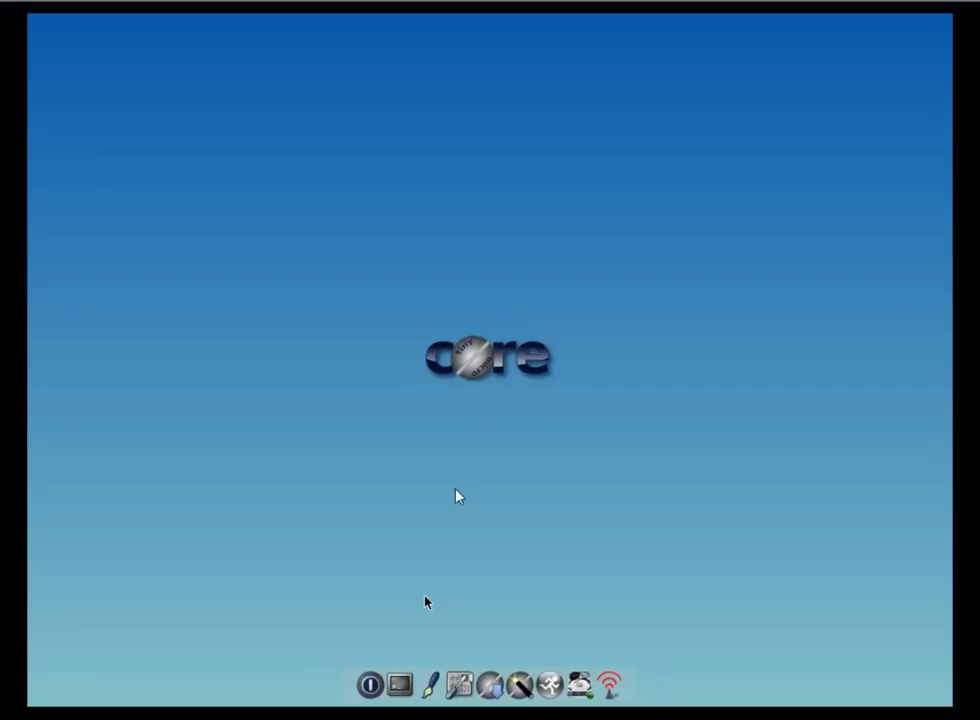
Step: Open a terminal and list the files in the home directory with ls
{"action": "left_click", "coordinate": [399, 684]}
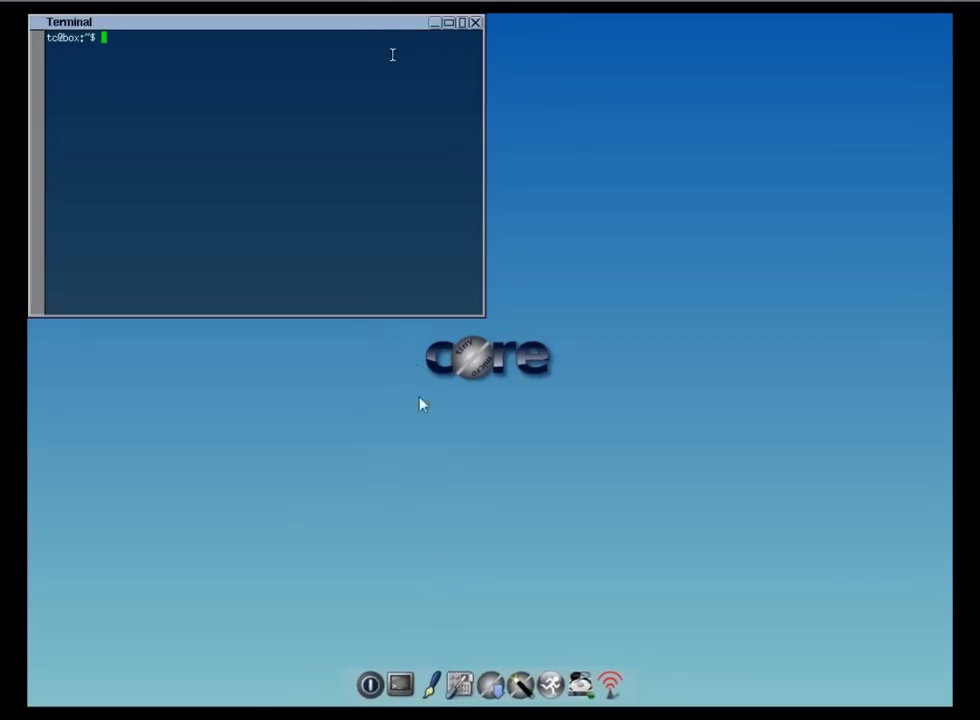
{"action": "left_click_drag", "start_coordinate": [358, 33], "coordinate": [405, 39]}
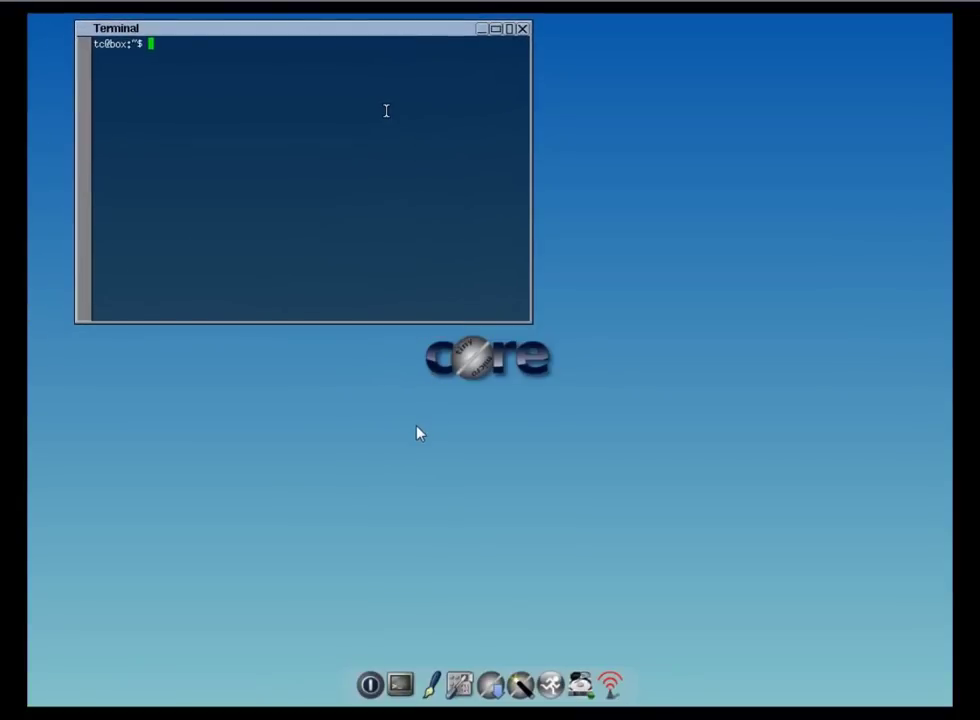
{"action": "type", "text": "ls"}
{"action": "key", "text": "Return"}
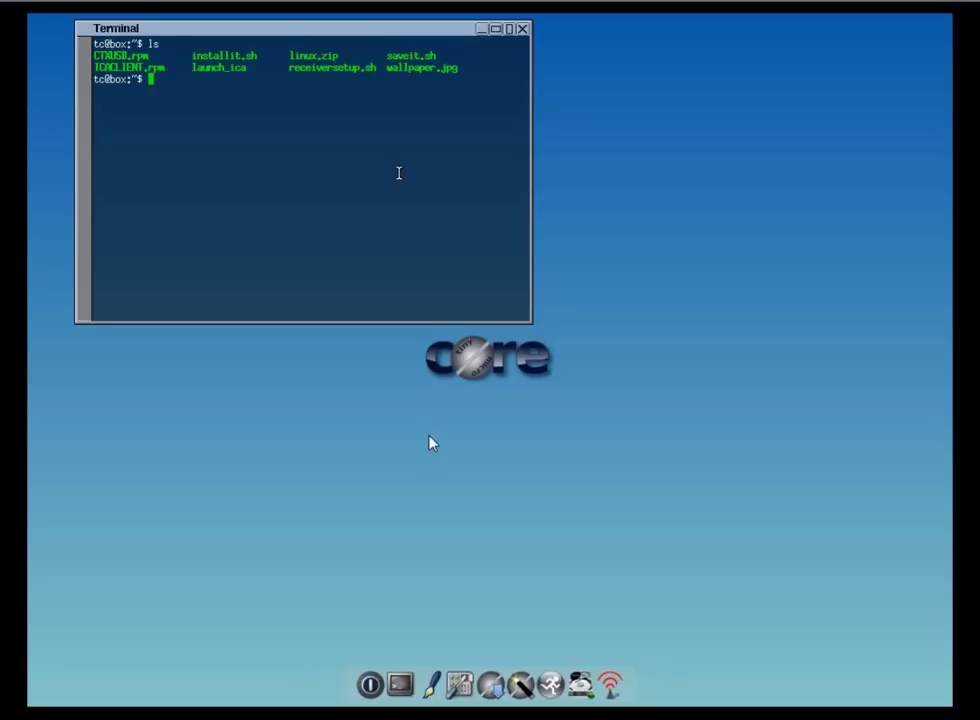
Step: Review the package install commands in installit.sh using the text editor, and close the file
{"action": "type", "text": "editor installit.sh"}
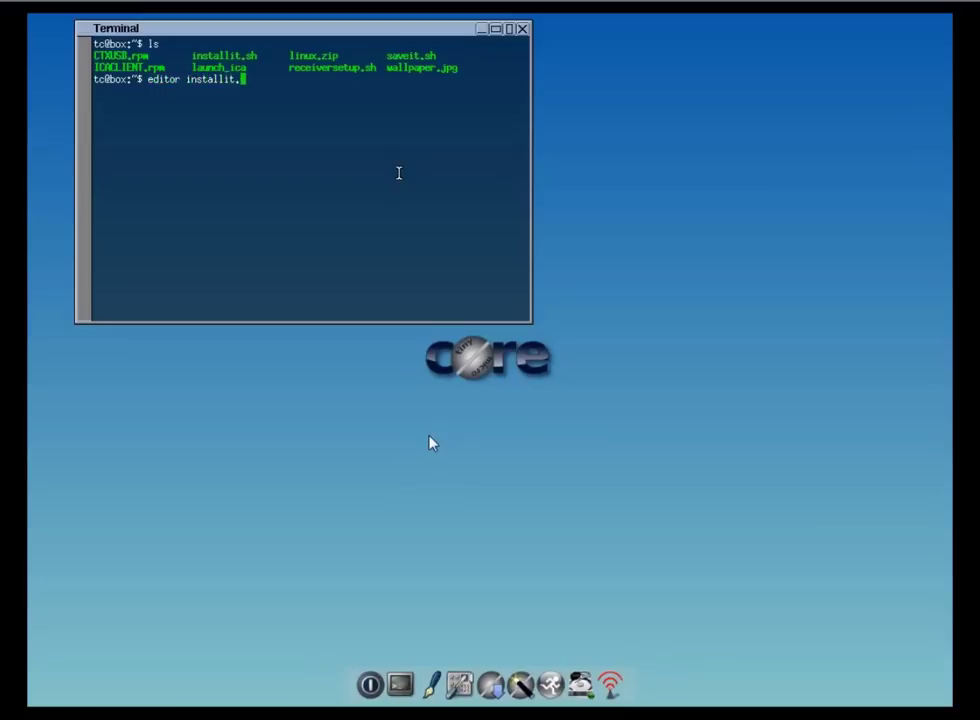
{"action": "key", "text": "Return"}
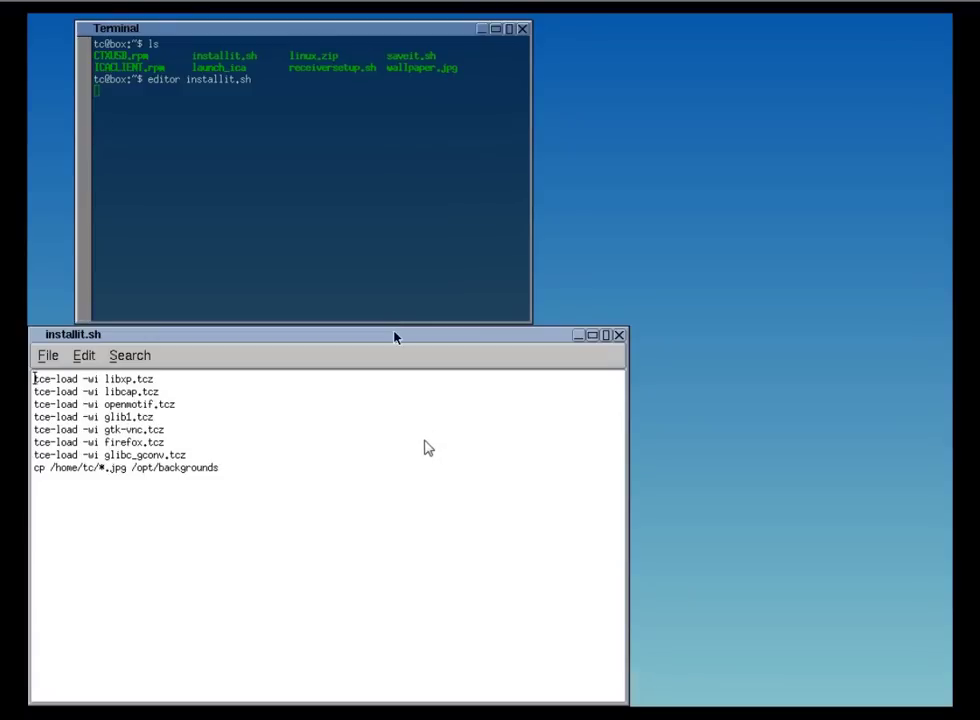
{"action": "left_click_drag", "start_coordinate": [400, 334], "coordinate": [598, 155]}
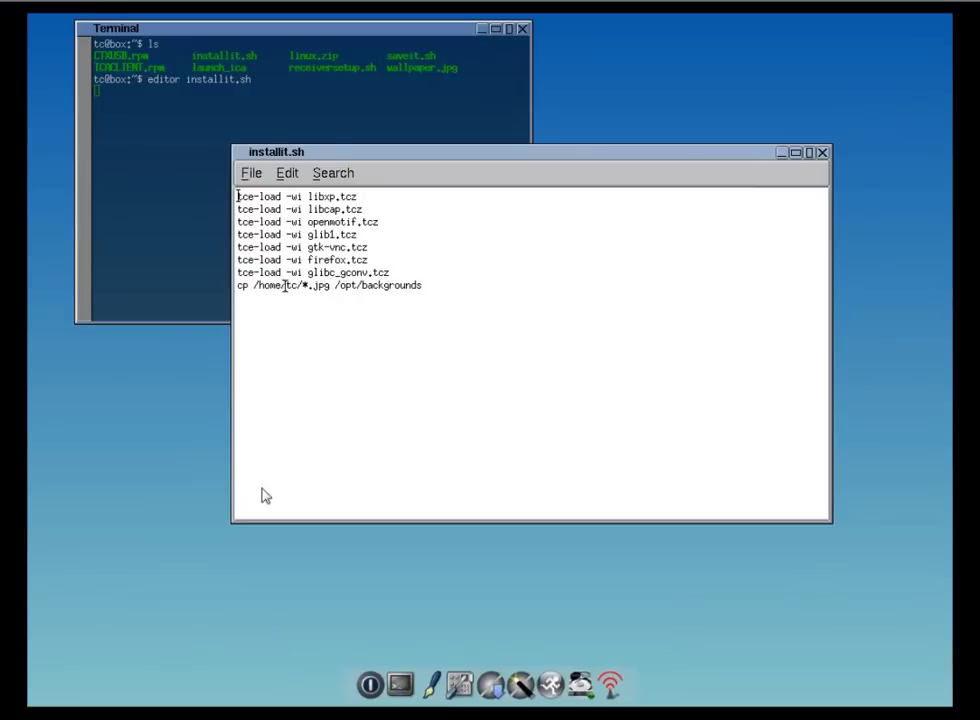
{"action": "left_click", "coordinate": [822, 153]}
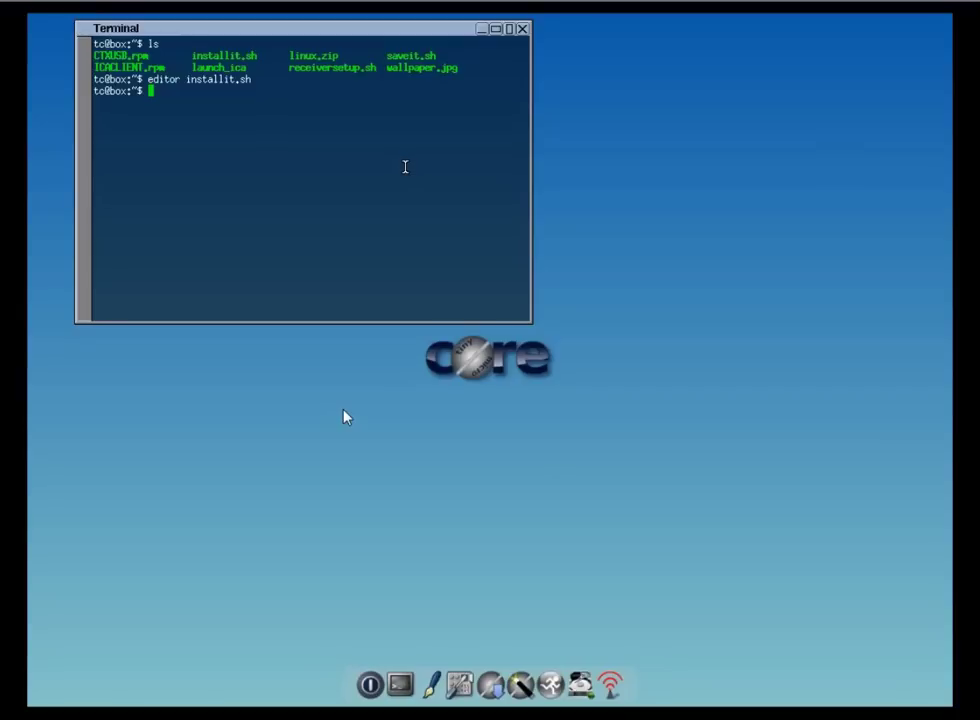
Step: Open receiversetup.sh in the text editor with the editor command and move its window clear of the terminal's file listing
{"action": "type", "text": "ediotr receiversetup.sh"}
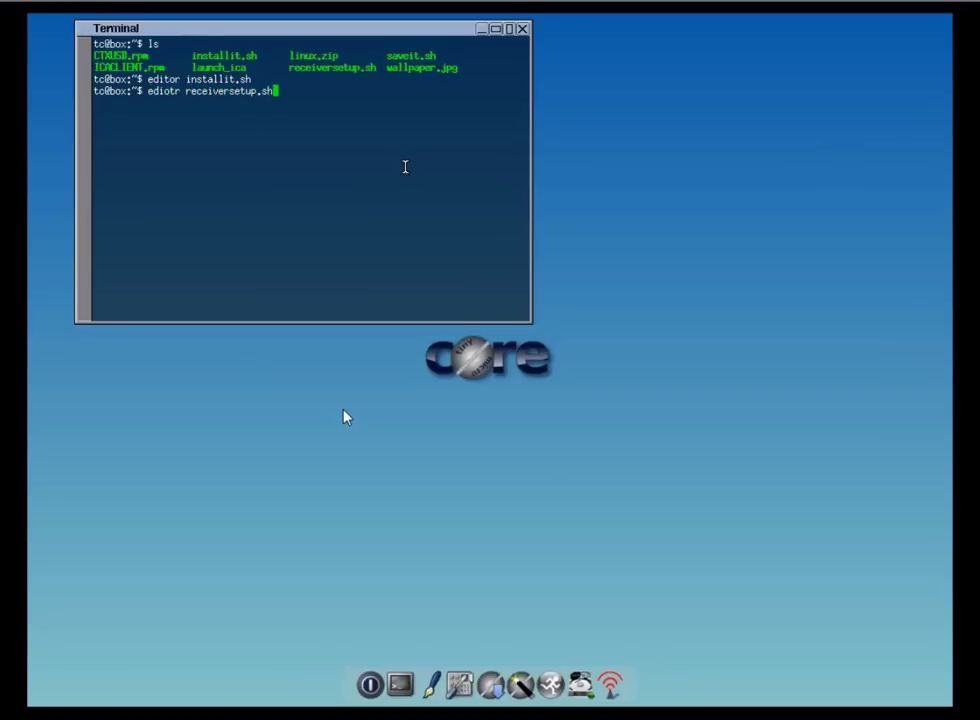
{"action": "key", "text": "Return"}
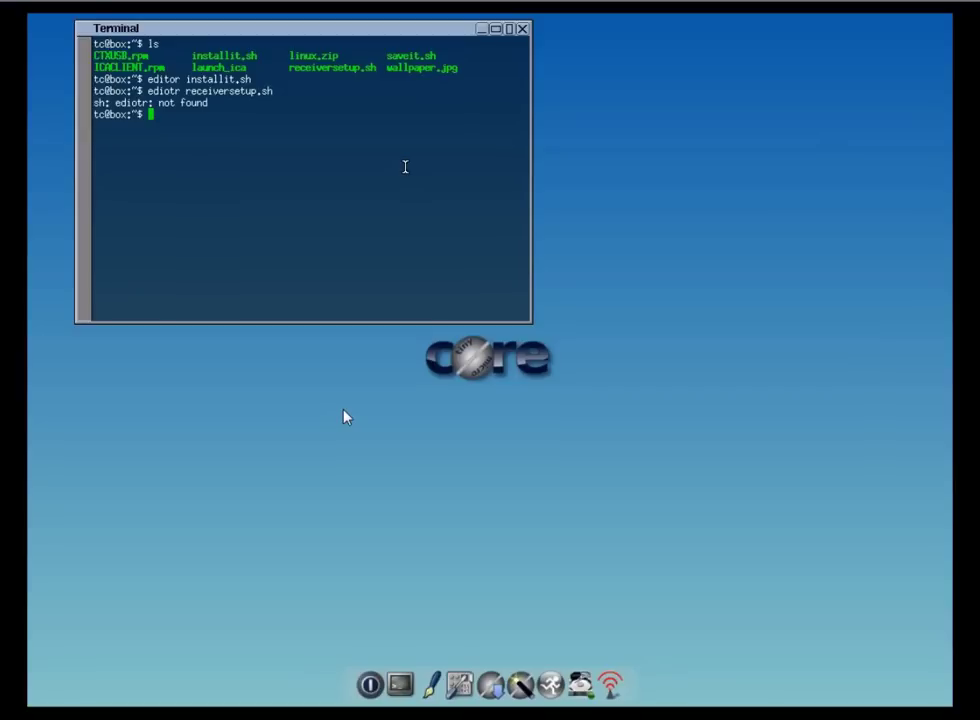
{"action": "key", "text": "Up"}
{"action": "key", "text": "Left"}
{"action": "key", "text": "Left"}
{"action": "key", "text": "Left"}
{"action": "key", "text": "Left"}
{"action": "key", "text": "Left"}
{"action": "key", "text": "Left"}
{"action": "key", "text": "Left"}
{"action": "key", "text": "Left"}
{"action": "key", "text": "Left"}
{"action": "key", "text": "Left"}
{"action": "key", "text": "Left"}
{"action": "key", "text": "Left"}
{"action": "key", "text": "Left"}
{"action": "key", "text": "Left"}
{"action": "key", "text": "Left"}
{"action": "key", "text": "Left"}
{"action": "key", "text": "Left"}
{"action": "key", "text": "Left"}
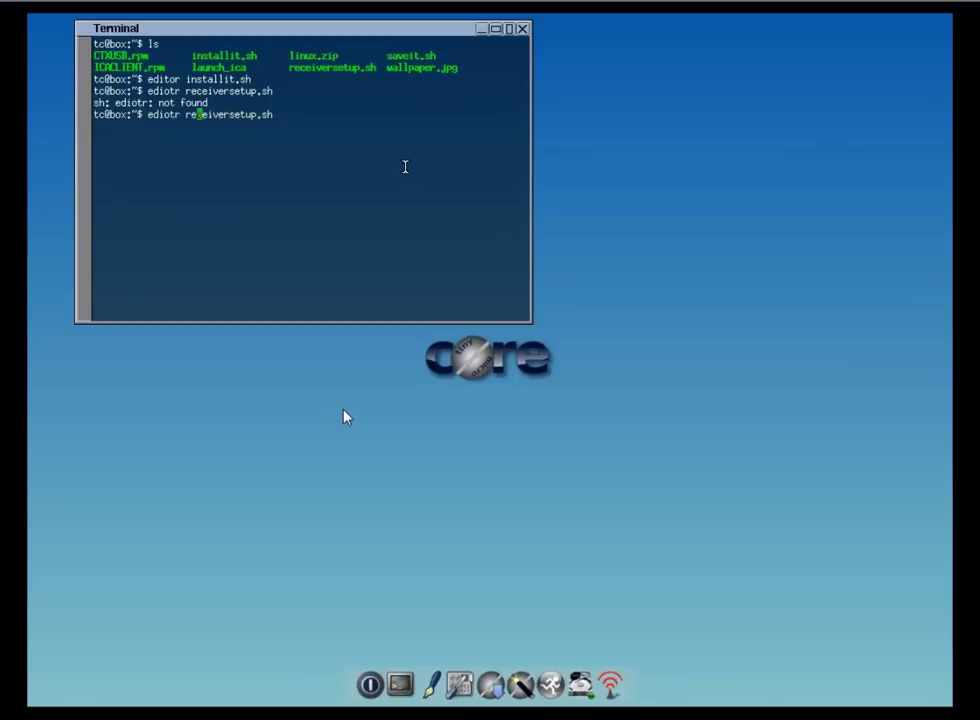
{"action": "key", "text": "BackSpace"}
{"action": "key", "text": "Delete"}
{"action": "key", "text": "BackSpace"}
{"action": "type", "text": "tor"}
{"action": "key", "text": "Return"}
{"action": "left_click_drag", "start_coordinate": [398, 335], "coordinate": [494, 232]}
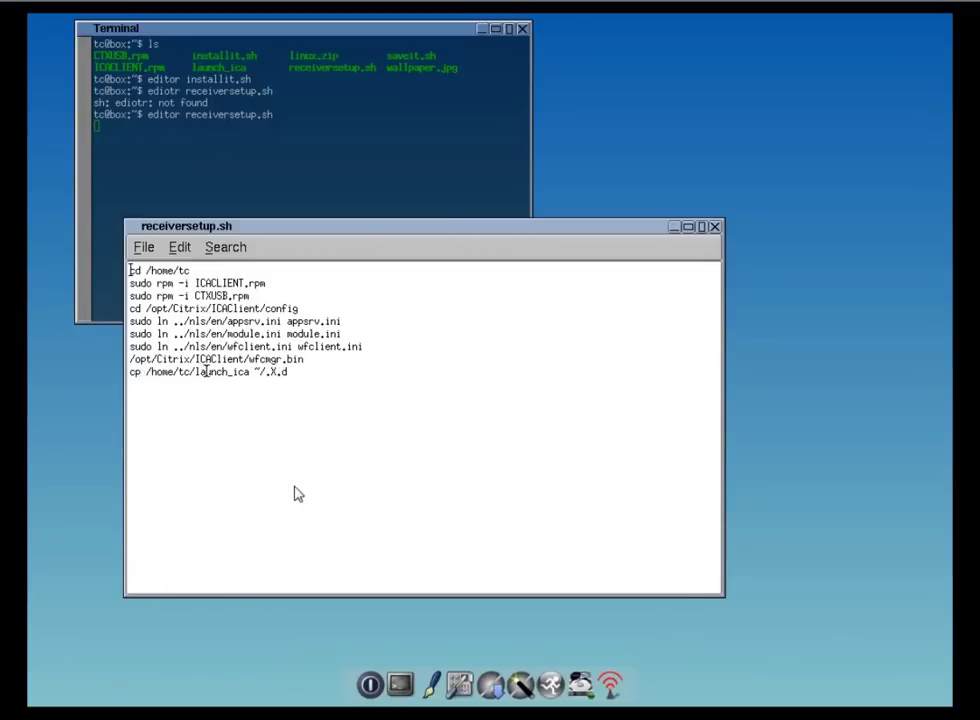
Step: Examine the line in receiversetup.sh that copies launch_ica to ~/.X.d, and close the file
{"action": "left_click_drag", "start_coordinate": [197, 372], "coordinate": [256, 372]}
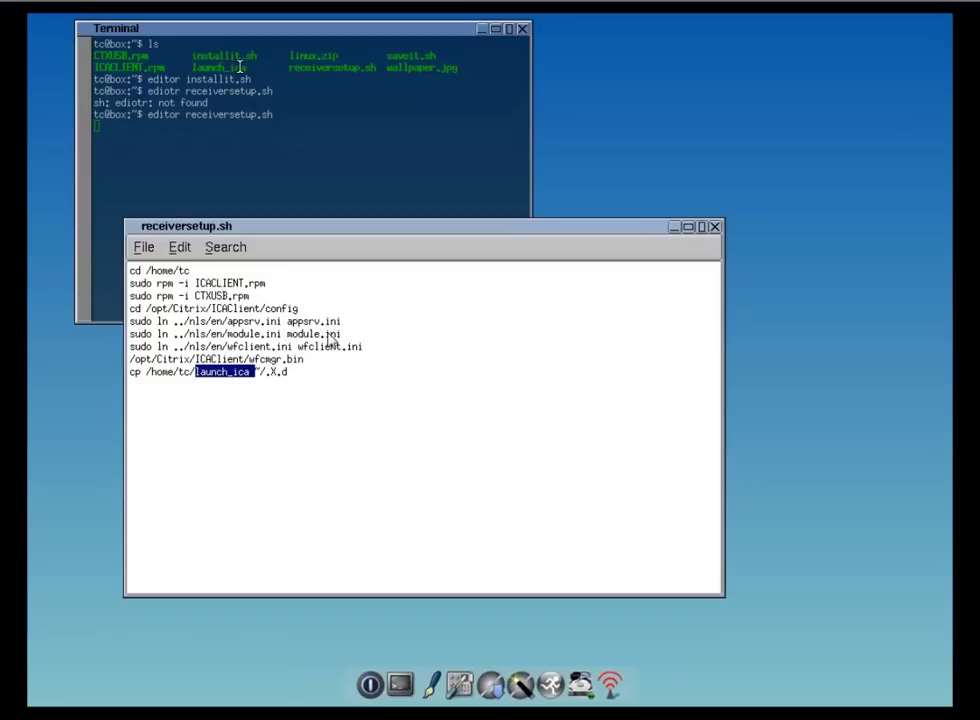
{"action": "left_click", "coordinate": [291, 372]}
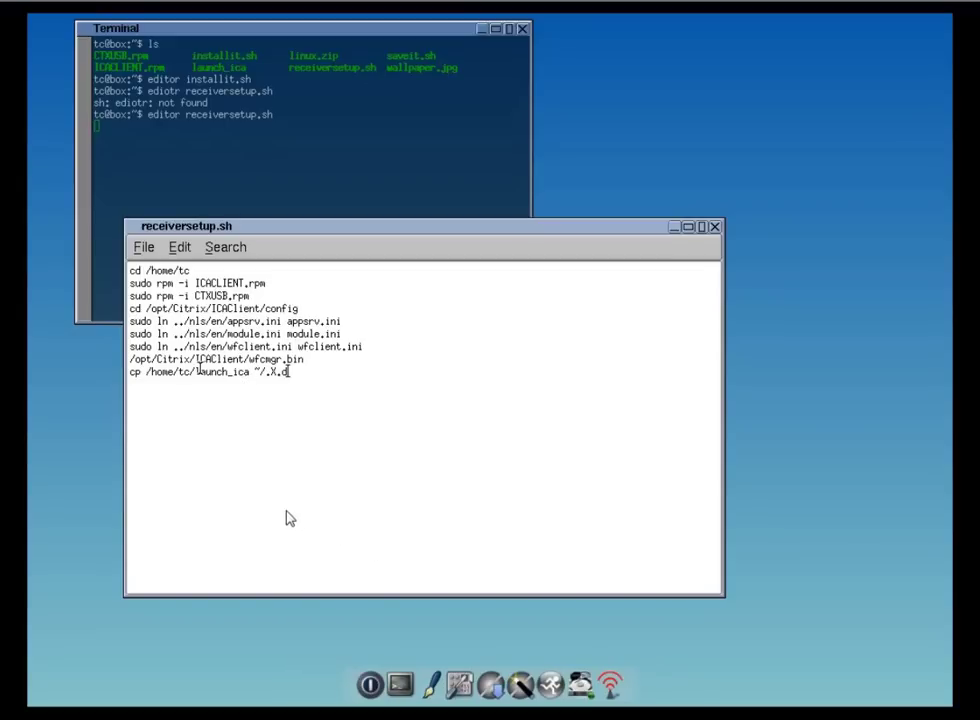
{"action": "left_click_drag", "start_coordinate": [196, 372], "coordinate": [225, 372]}
{"action": "left_click_drag", "start_coordinate": [313, 521], "coordinate": [340, 521]}
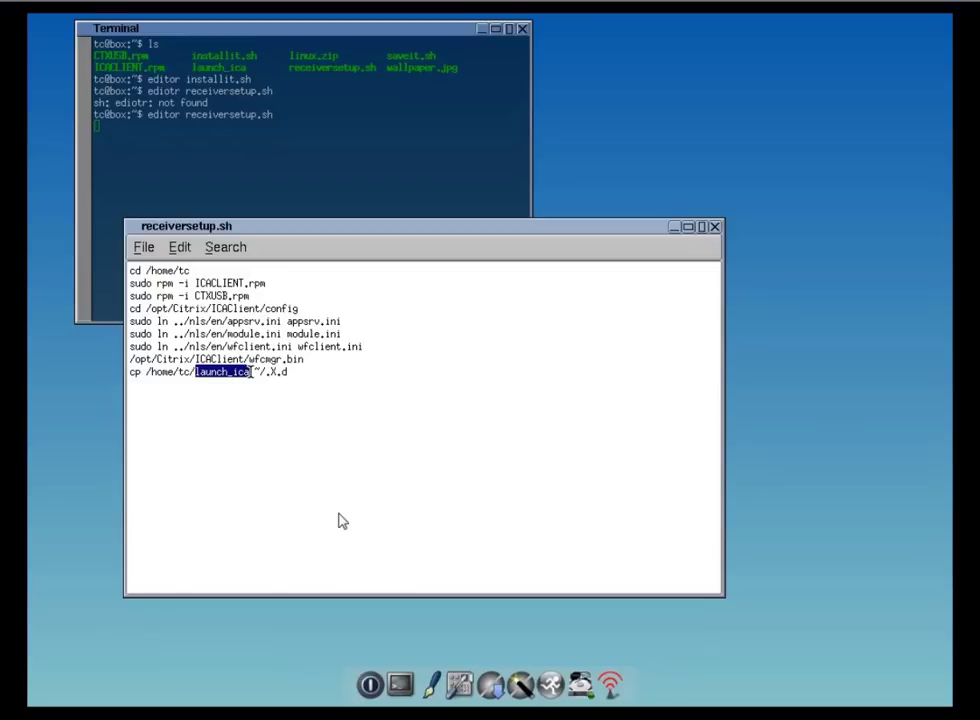
{"action": "left_click_drag", "start_coordinate": [342, 521], "coordinate": [335, 510]}
{"action": "left_click", "coordinate": [418, 409]}
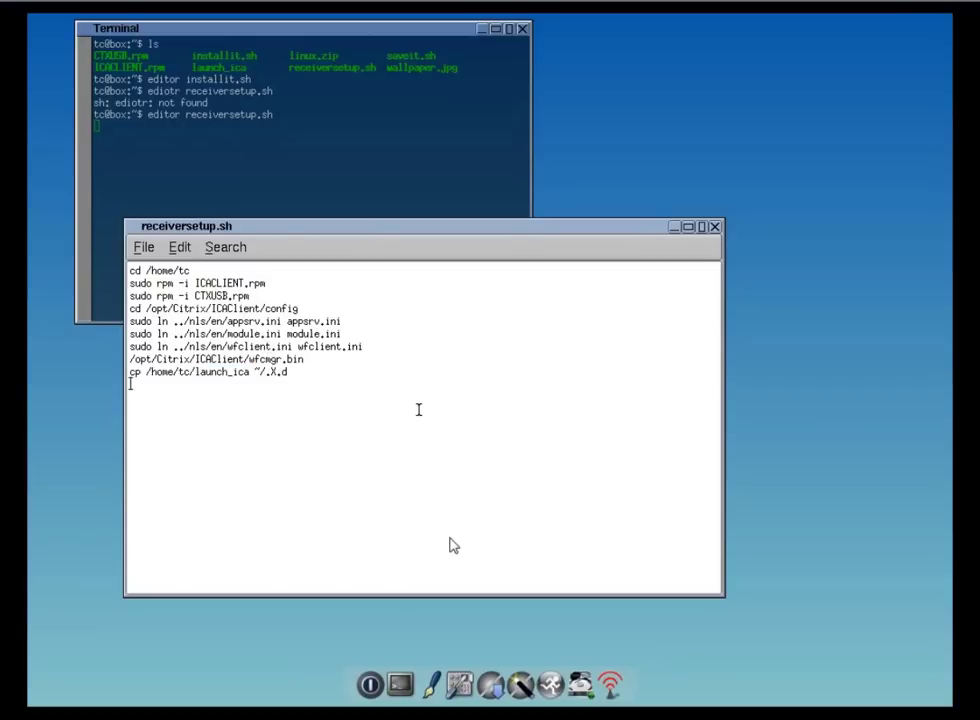
{"action": "left_click", "coordinate": [714, 227]}
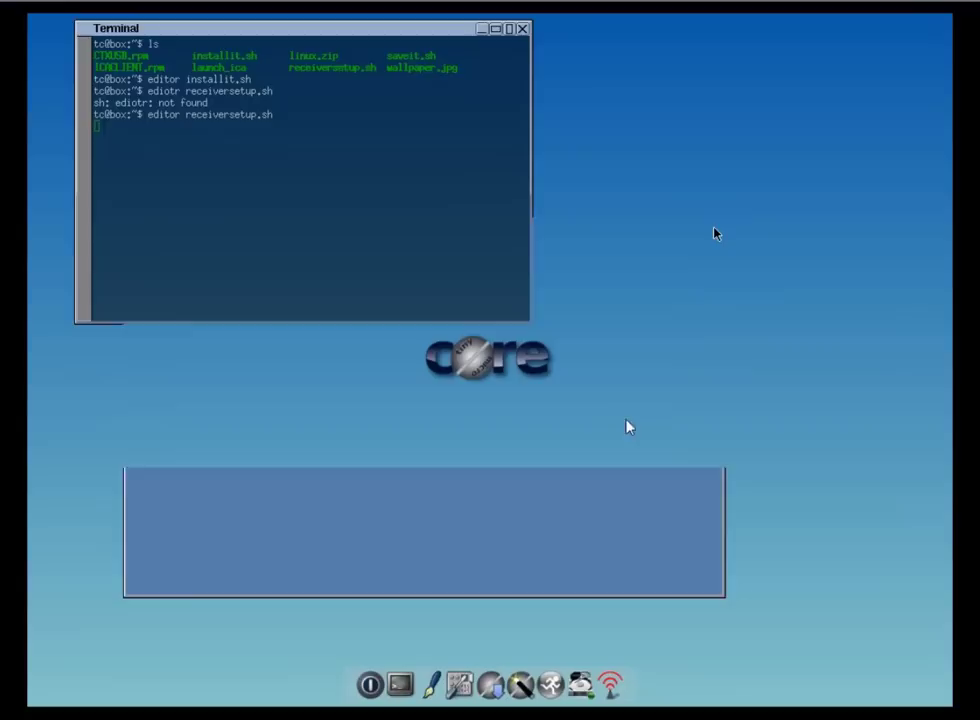
Step: Review the Citrix launch and shutdown commands of launch_ica in the text editor, and close the file
{"action": "key", "text": "Up"}
{"action": "key", "text": "BackSpace"}
{"action": "key", "text": "BackSpace"}
{"action": "key", "text": "BackSpace"}
{"action": "key", "text": "BackSpace"}
{"action": "key", "text": "BackSpace"}
{"action": "key", "text": "BackSpace"}
{"action": "key", "text": "BackSpace"}
{"action": "key", "text": "BackSpace"}
{"action": "key", "text": "BackSpace"}
{"action": "key", "text": "BackSpace"}
{"action": "key", "text": "BackSpace"}
{"action": "key", "text": "BackSpace"}
{"action": "key", "text": "BackSpace"}
{"action": "key", "text": "BackSpace"}
{"action": "key", "text": "BackSpace"}
{"action": "key", "text": "BackSpace"}
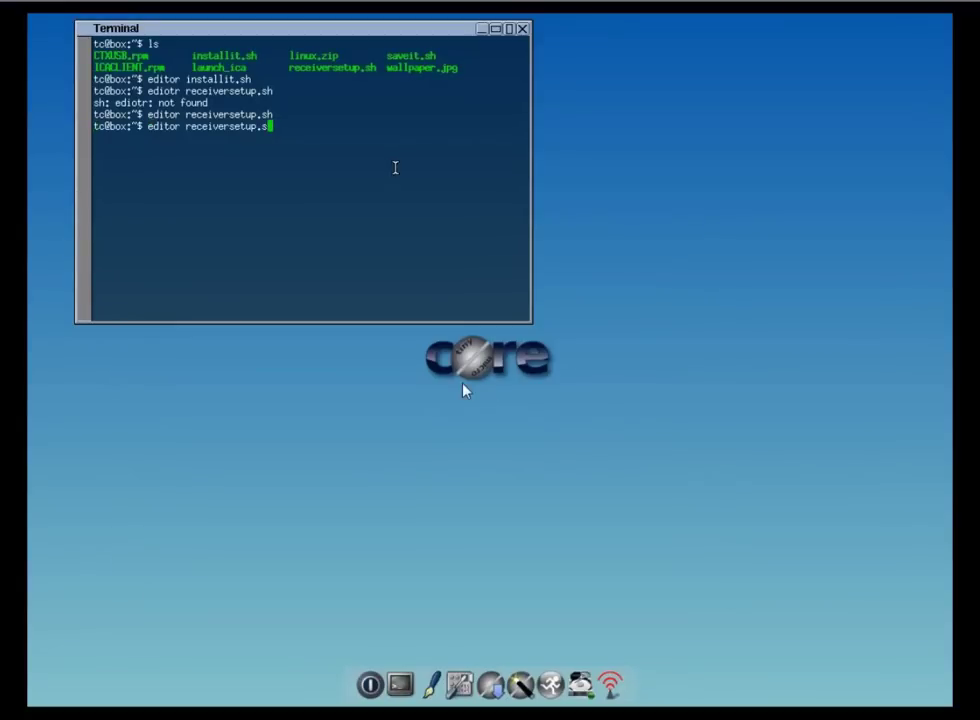
{"action": "type", "text": "launch_ica"}
{"action": "key", "text": "Return"}
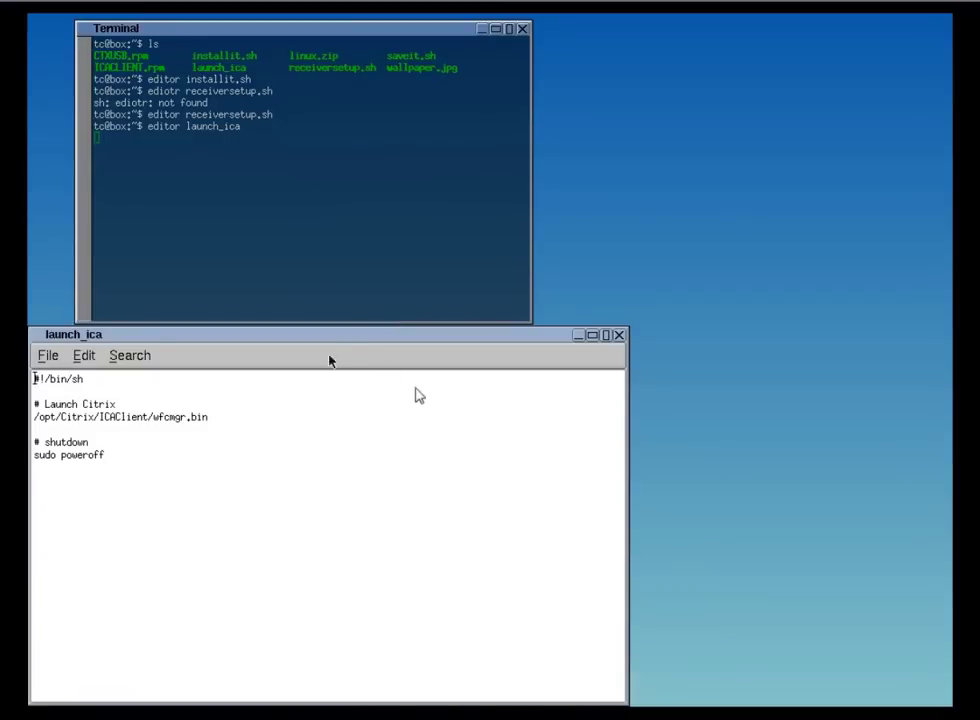
{"action": "left_click_drag", "start_coordinate": [340, 340], "coordinate": [405, 263]}
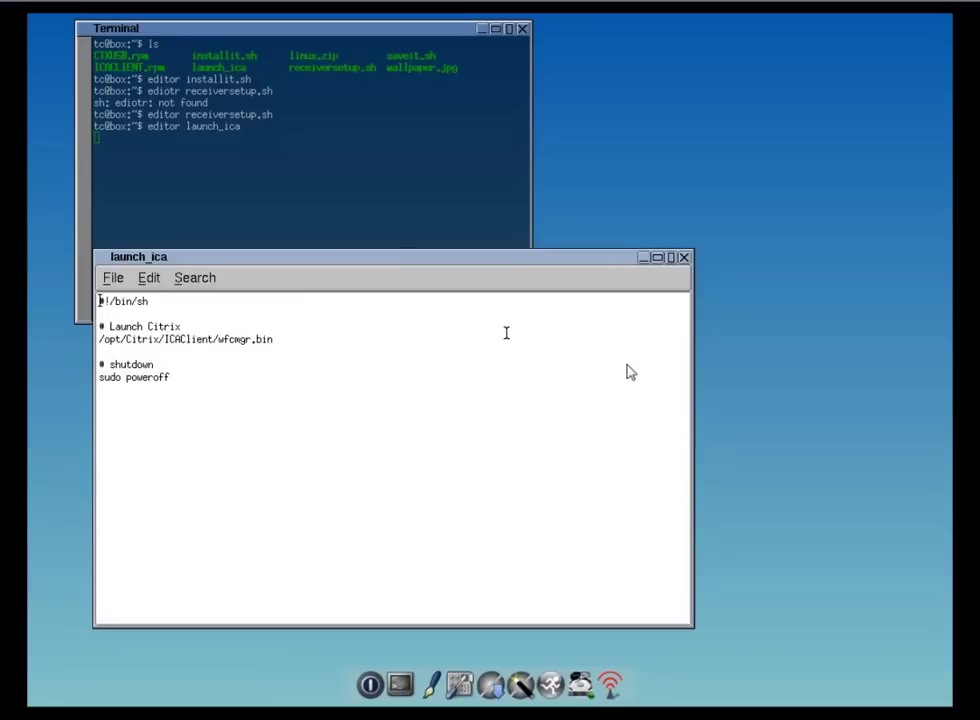
{"action": "left_click", "coordinate": [684, 257]}
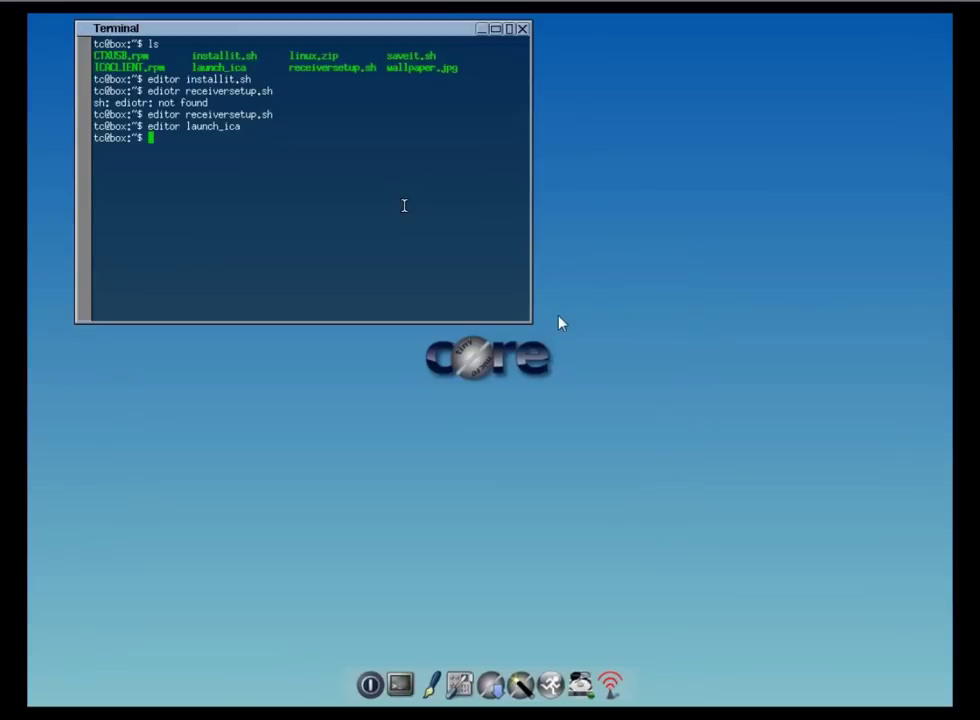
Step: Open saveit.sh in the text editor, examine its filetool.sh backup and reboot commands, and close the file
{"action": "key", "text": "Up"}
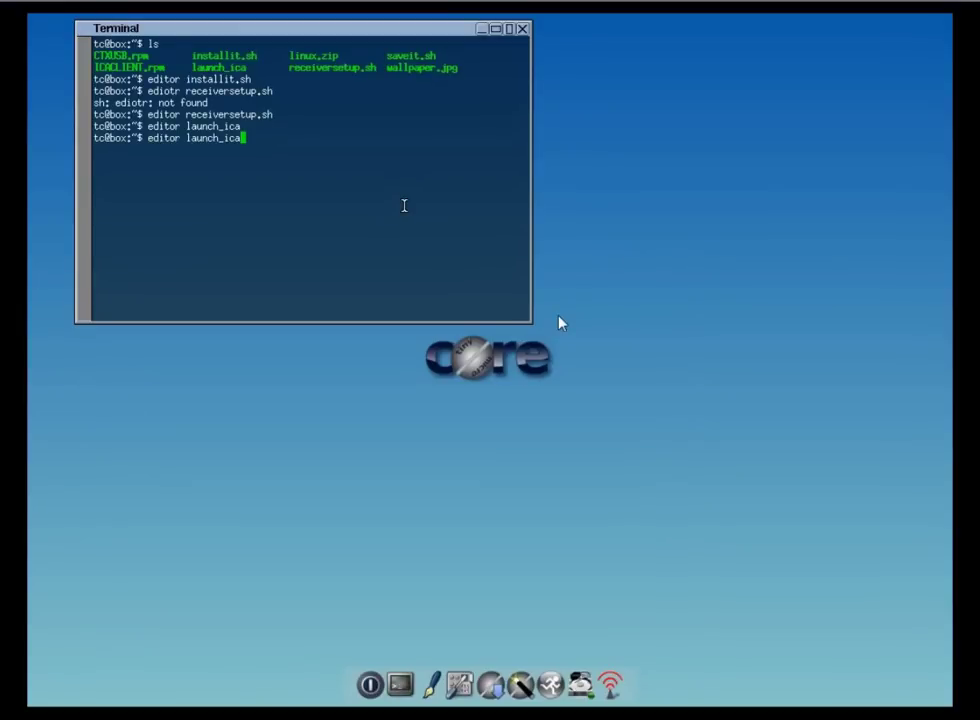
{"action": "key", "text": "BackSpace"}
{"action": "key", "text": "BackSpace"}
{"action": "key", "text": "BackSpace"}
{"action": "key", "text": "BackSpace"}
{"action": "key", "text": "BackSpace"}
{"action": "key", "text": "BackSpace"}
{"action": "key", "text": "BackSpace"}
{"action": "key", "text": "BackSpace"}
{"action": "key", "text": "BackSpace"}
{"action": "key", "text": "BackSpace"}
{"action": "type", "text": "savit"}
{"action": "key", "text": "BackSpace"}
{"action": "key", "text": "BackSpace"}
{"action": "type", "text": "eit.sh"}
{"action": "key", "text": "Return"}
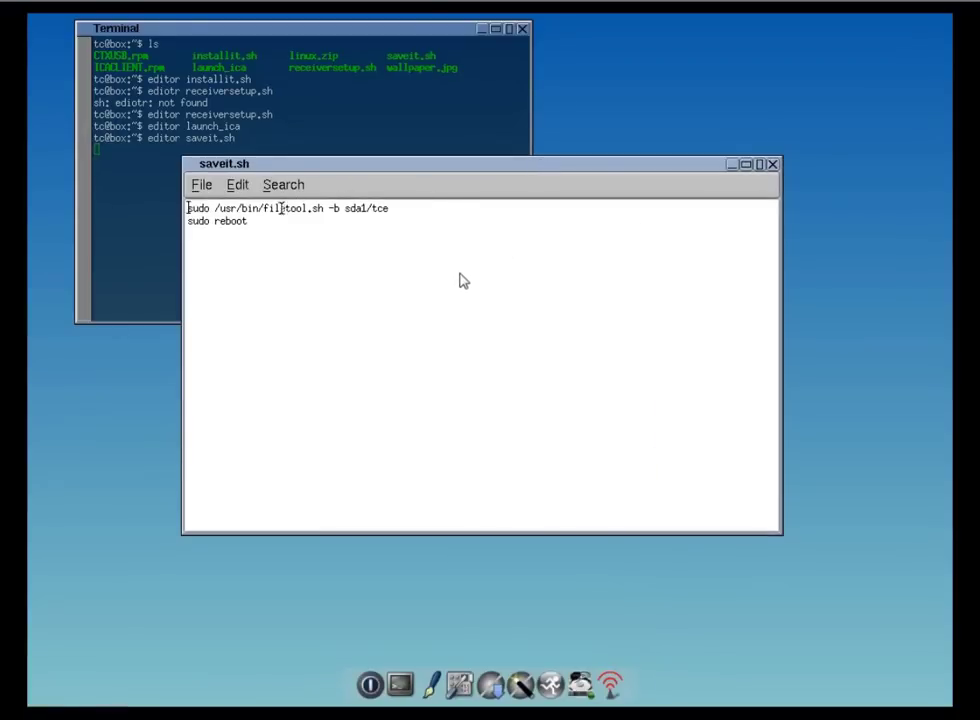
{"action": "left_click_drag", "start_coordinate": [263, 208], "coordinate": [324, 208]}
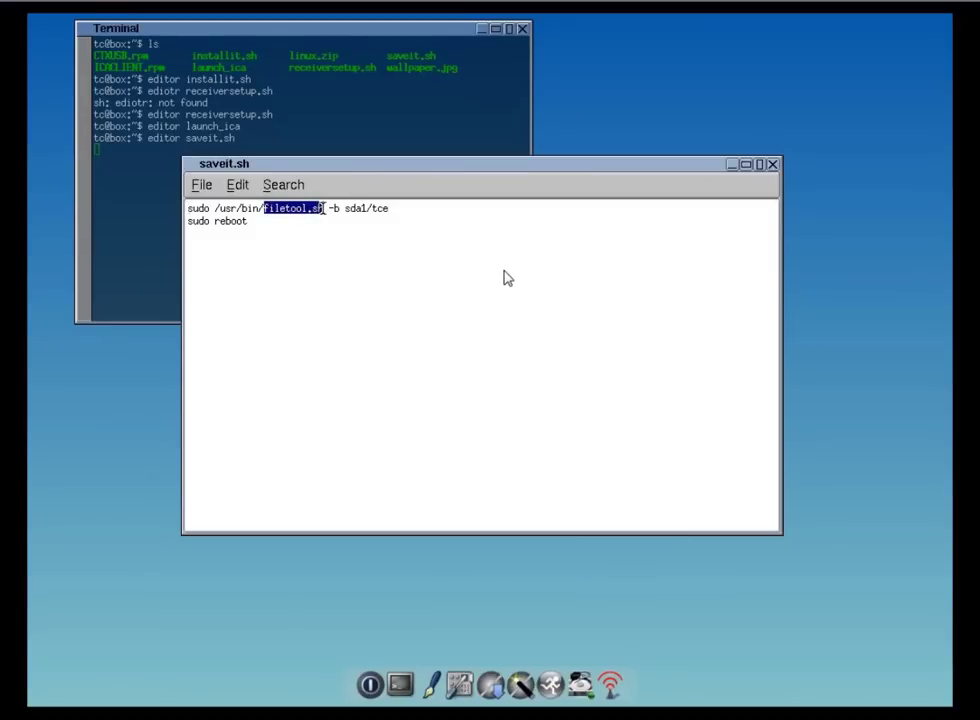
{"action": "left_click", "coordinate": [383, 231]}
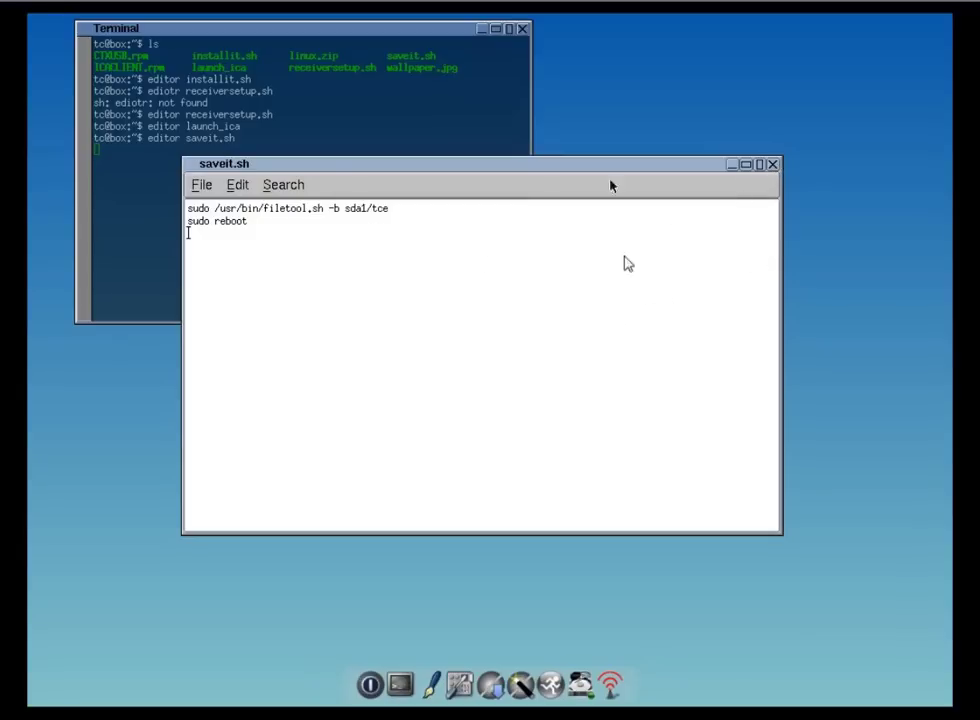
{"action": "left_click", "coordinate": [773, 165]}
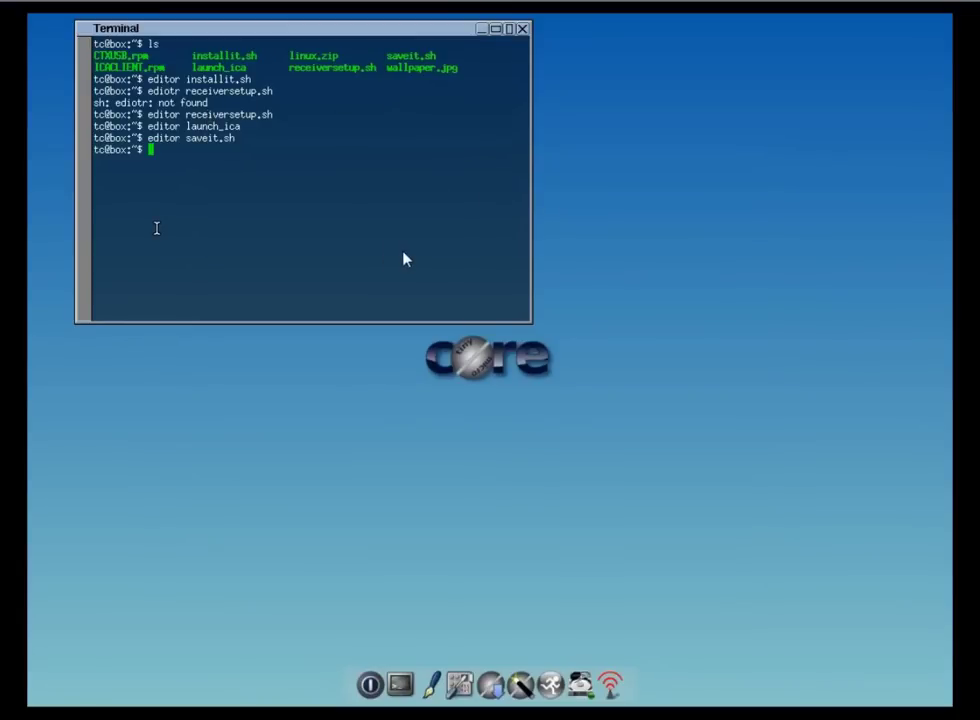
Step: Run /home/tc/installit.sh to download and install the required extensions
{"action": "type", "text": "/home/tc/installi"}
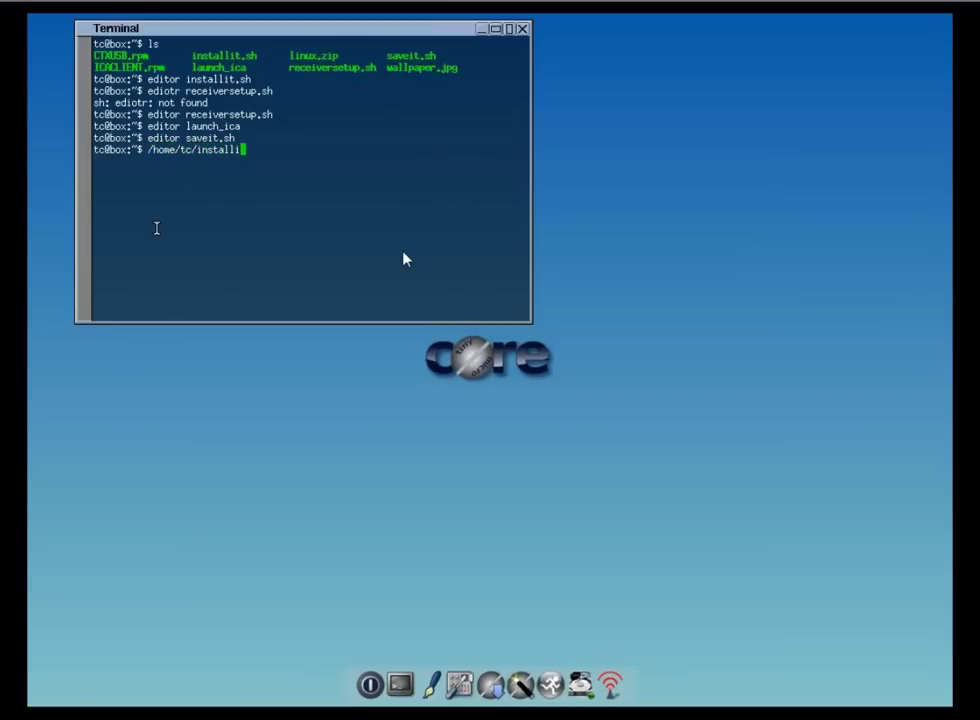
{"action": "type", "text": "t.sh"}
{"action": "key", "text": "Return"}
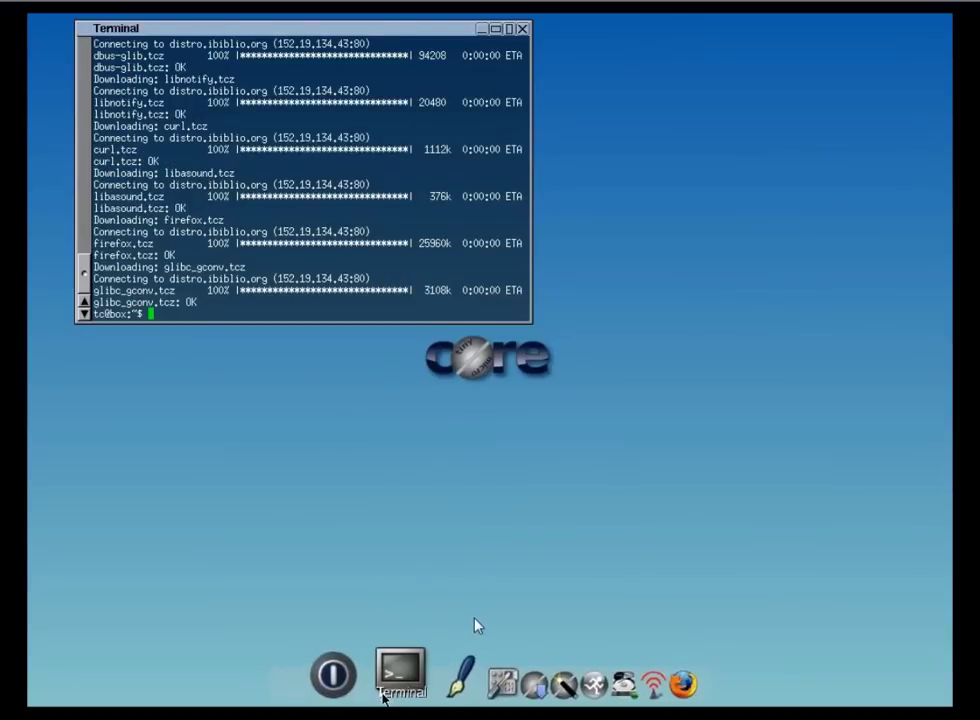
Step: Open a second terminal below the first and list the home directory's files with ls
{"action": "left_click", "coordinate": [386, 688]}
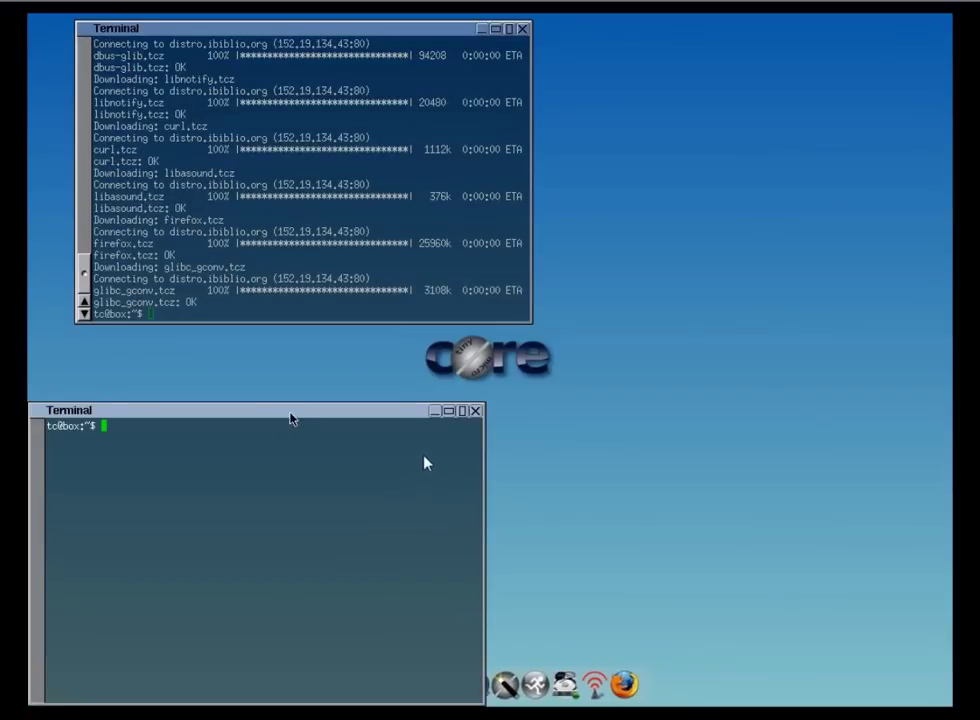
{"action": "left_click_drag", "start_coordinate": [291, 415], "coordinate": [323, 372]}
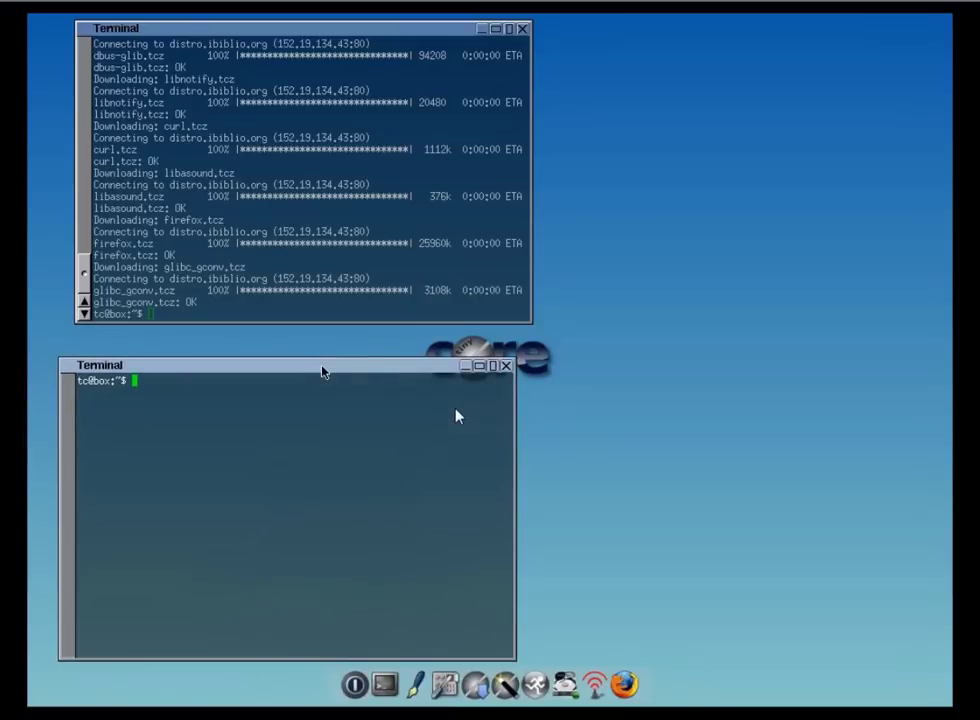
{"action": "type", "text": "ls"}
{"action": "key", "text": "Return"}
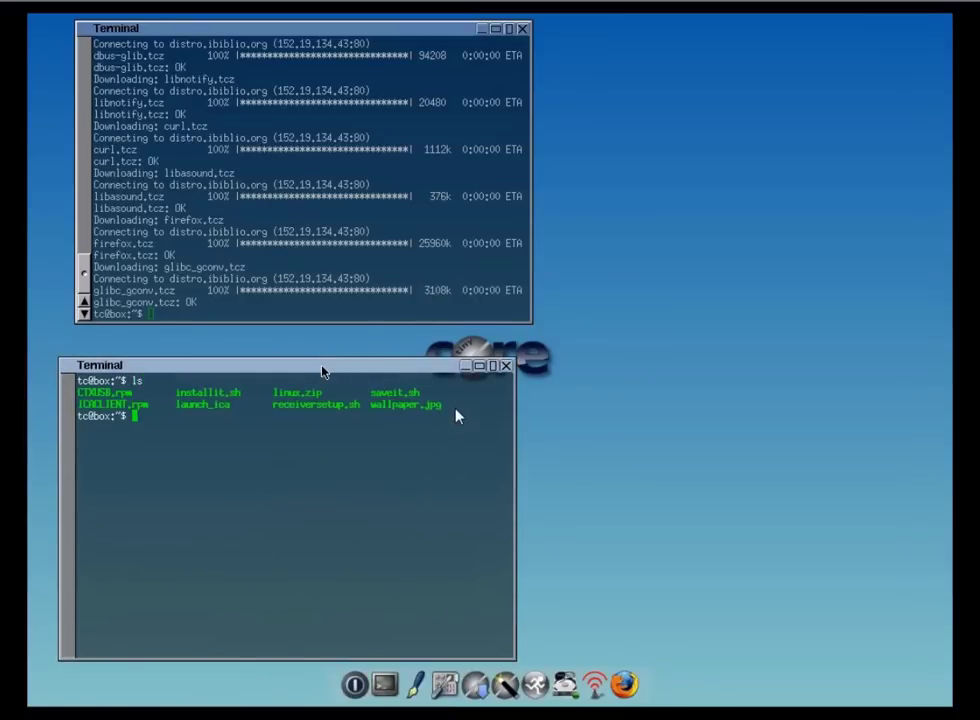
Step: Run /home/tc/receiversetup.sh to install Citrix Receiver, and close the Citrix Receiver window it launches
{"action": "type", "text": "/home/tc/receiversetup.sh"}
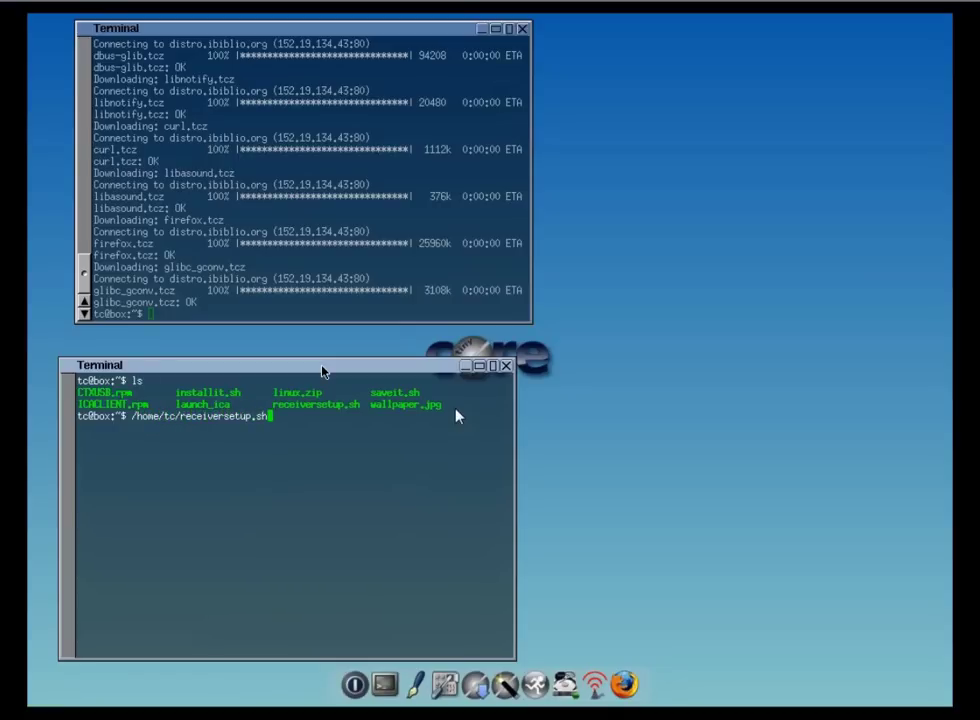
{"action": "key", "text": "Return"}
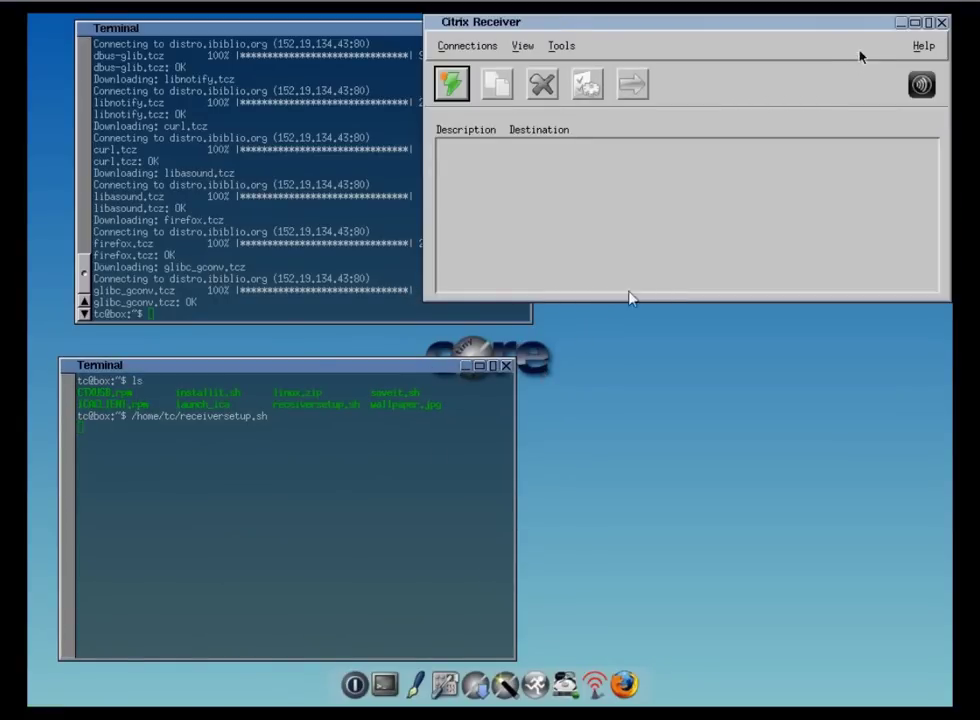
{"action": "left_click", "coordinate": [941, 22]}
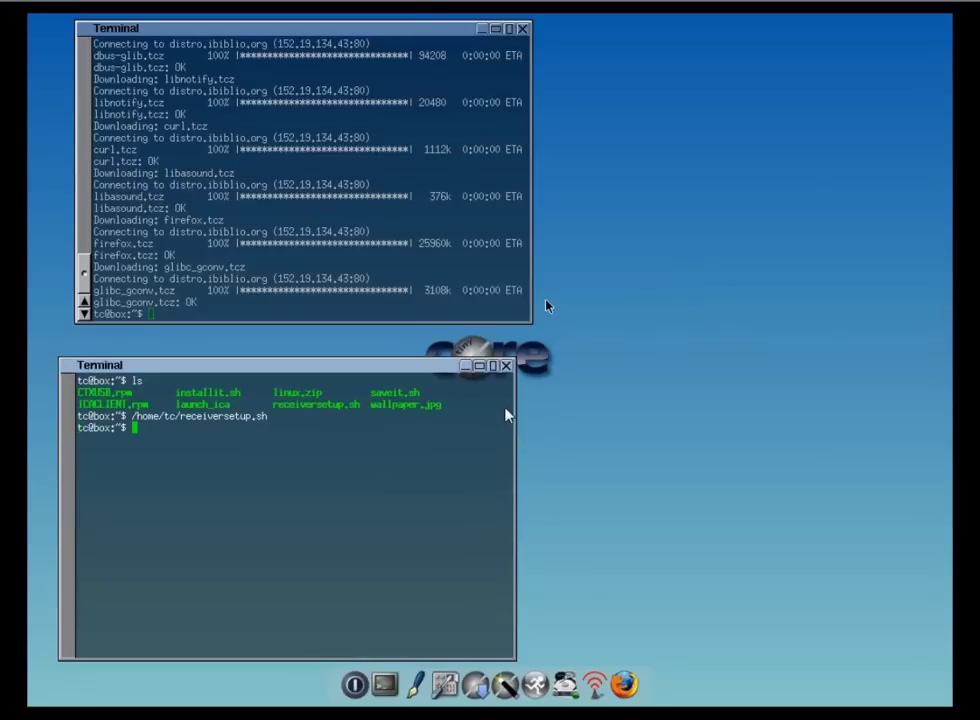
Step: Reopen receiversetup.sh in the text editor to review the commands that were run, and quit the editor
{"action": "type", "text": "editor receivers"}
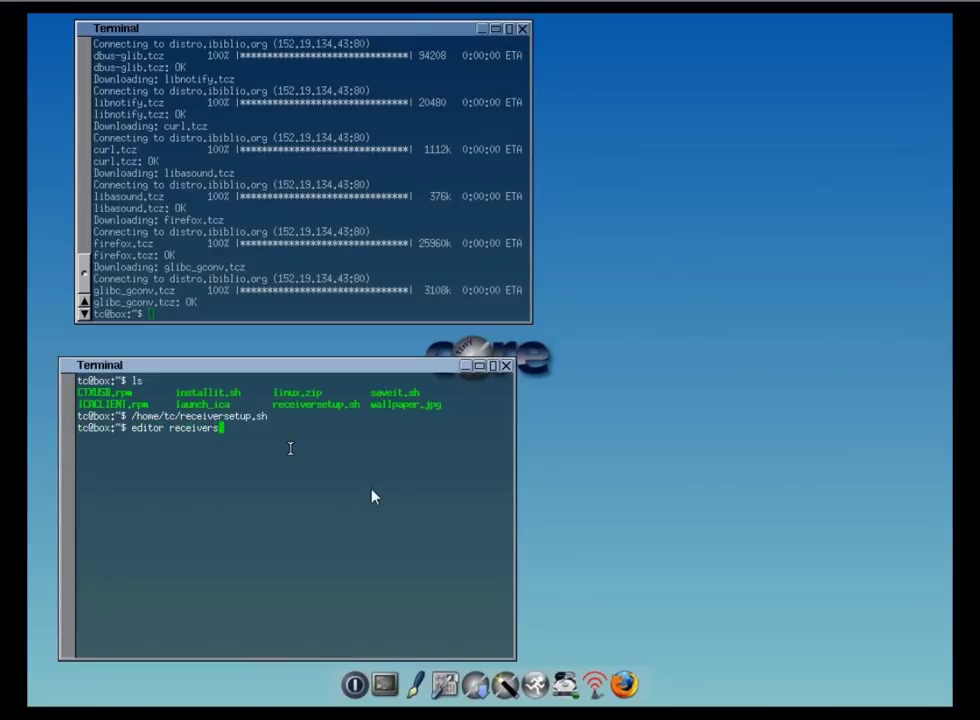
{"action": "type", "text": "etup.sh"}
{"action": "key", "text": "Return"}
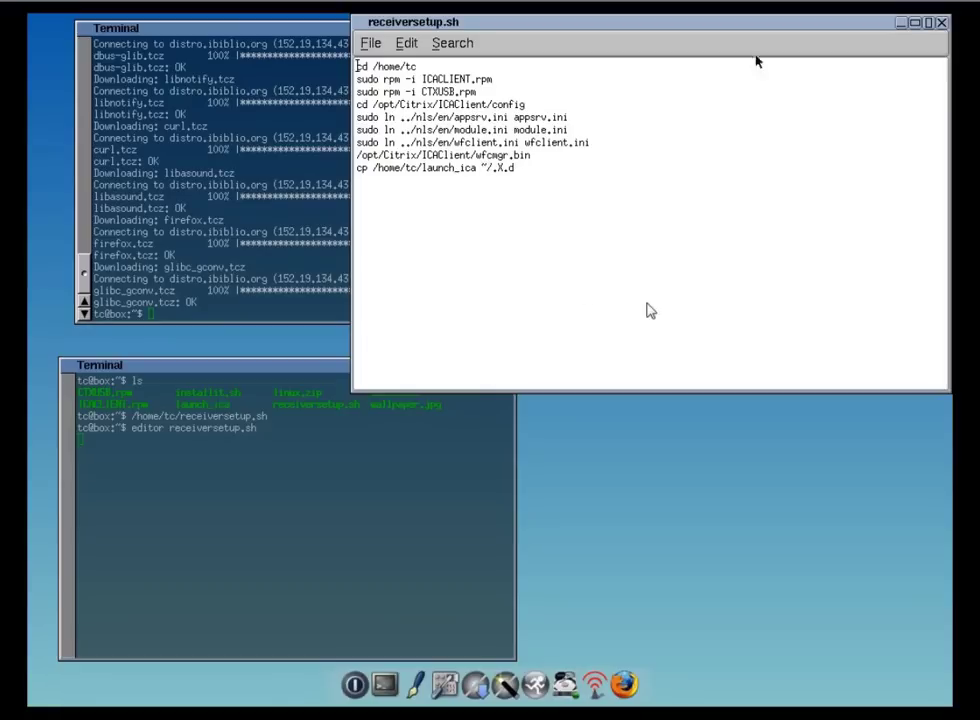
{"action": "key", "text": "ctrl+q"}
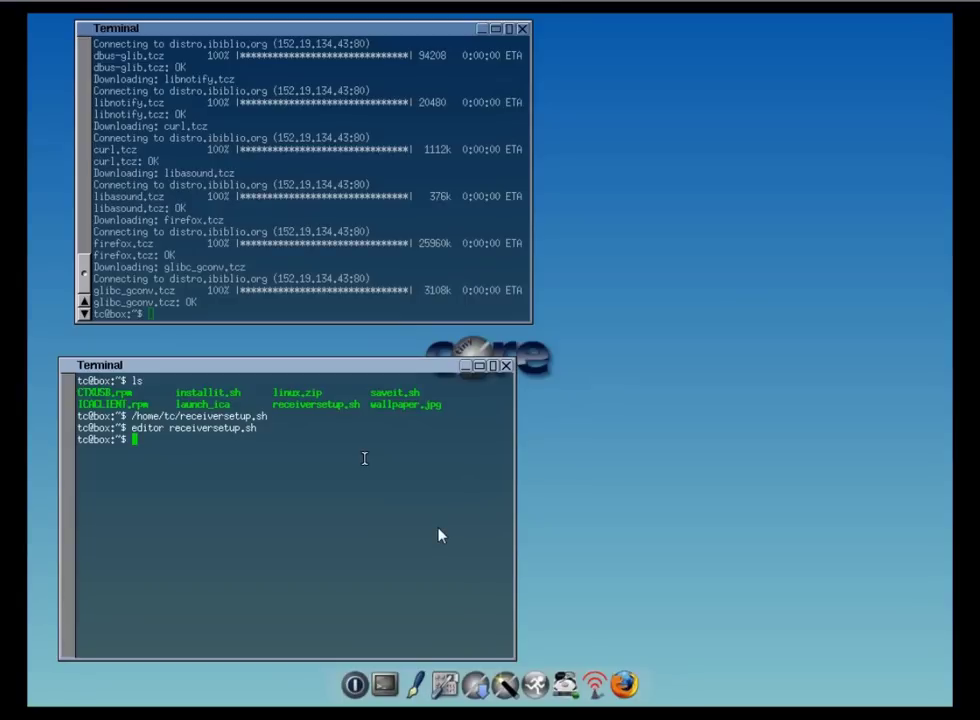
Step: Run /home/tc/saveit.sh to back up the configuration and reboot the system
{"action": "type", "text": "/home/tc/saveit.sh"}
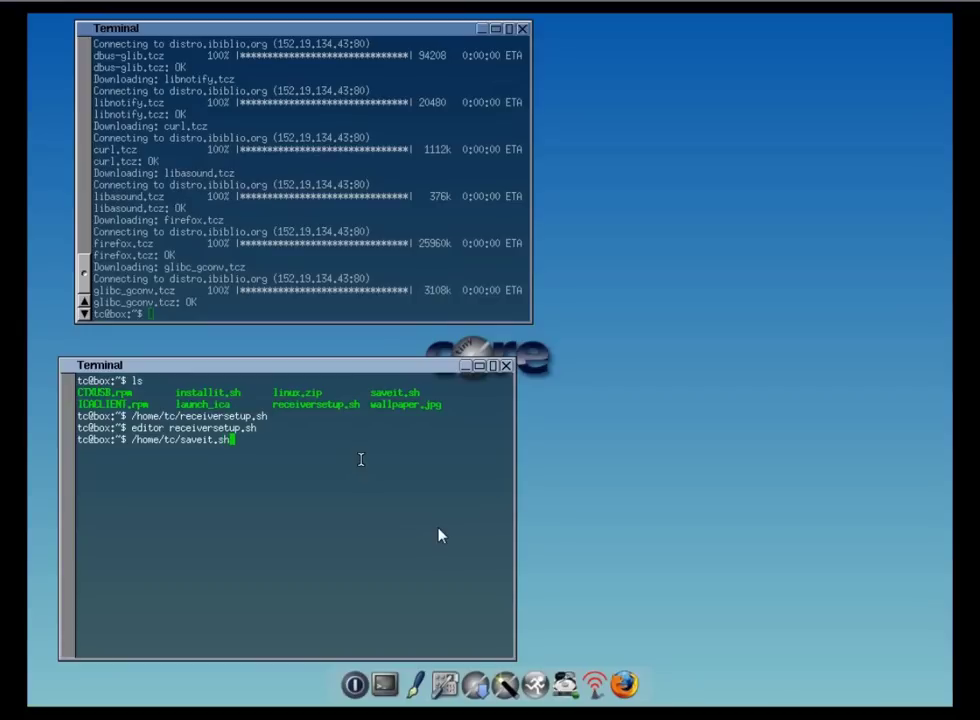
{"action": "key", "text": "Return"}
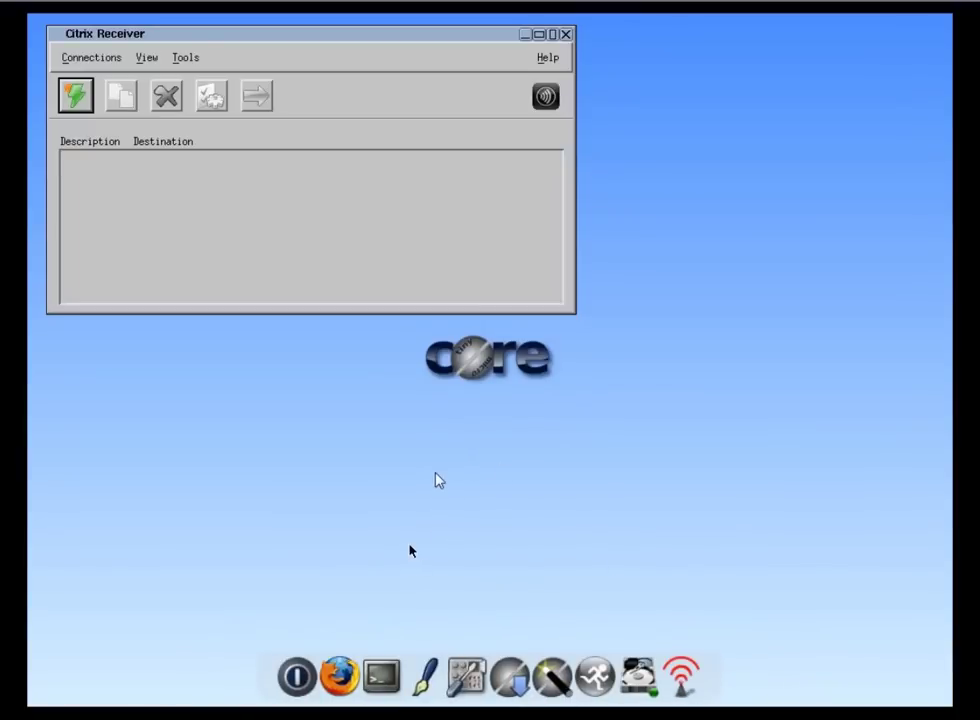
Step: Set wallpaper.jpg as the desktop background image with the Full display option
{"action": "left_click", "coordinate": [491, 595]}
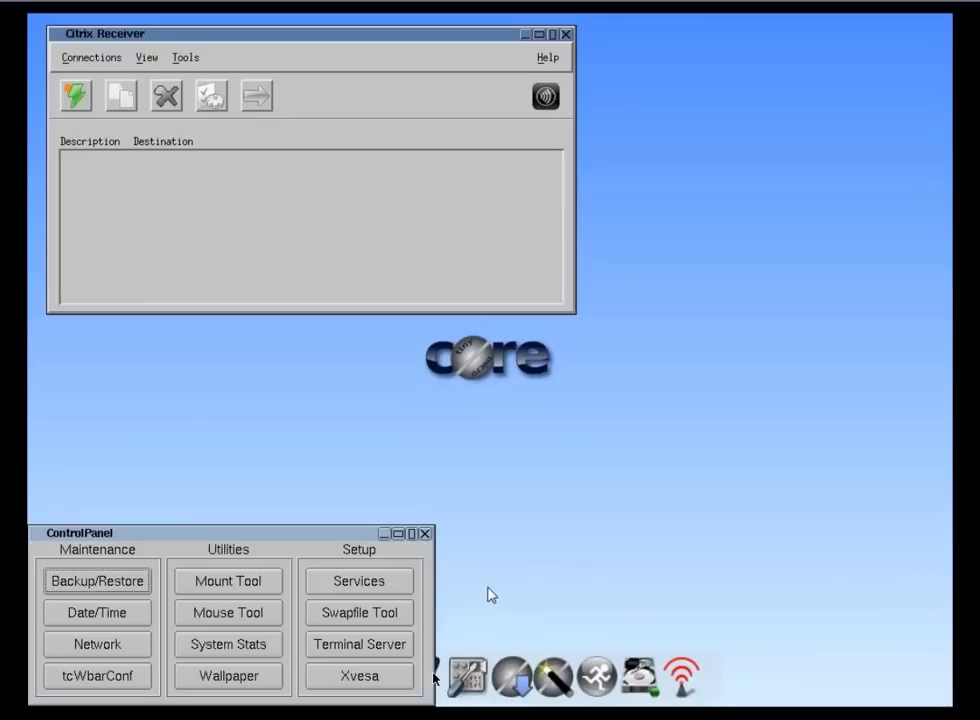
{"action": "left_click", "coordinate": [240, 678]}
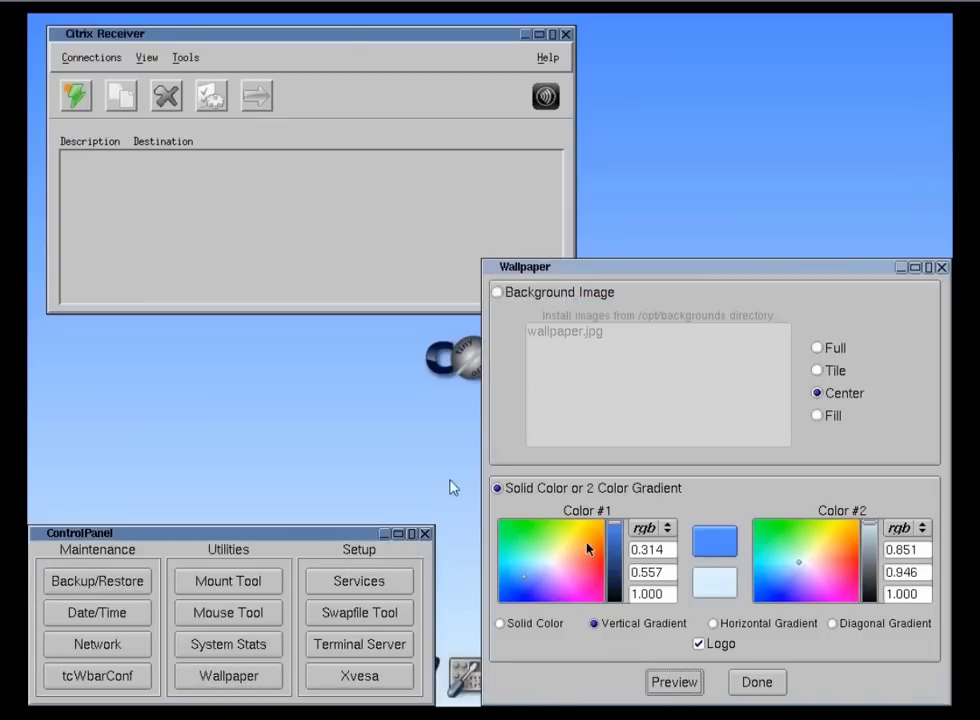
{"action": "left_click", "coordinate": [584, 297]}
{"action": "left_click", "coordinate": [547, 337]}
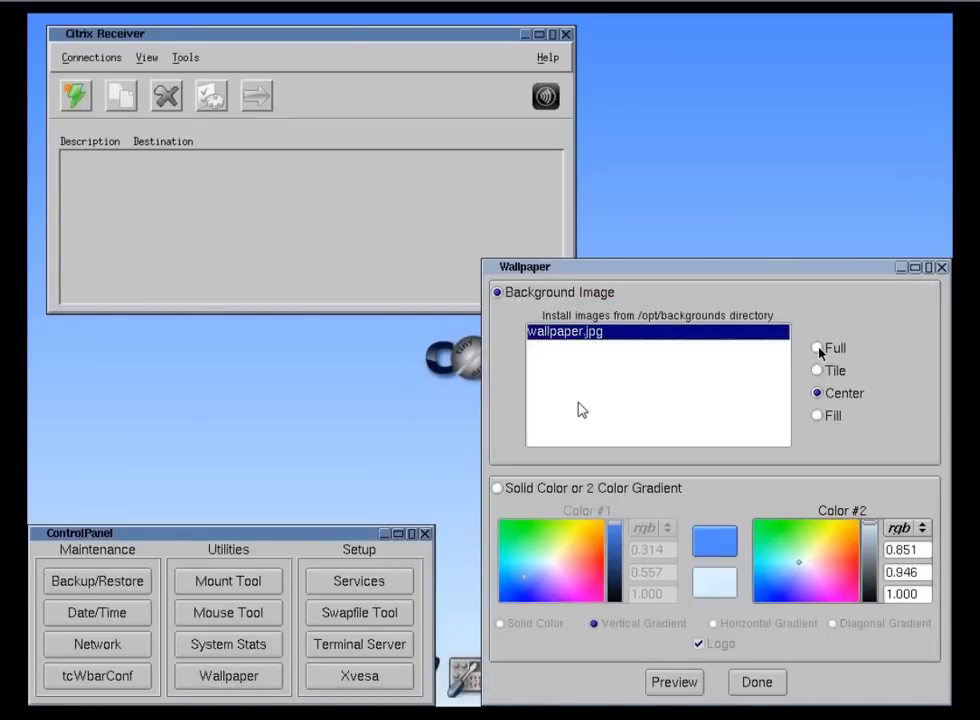
{"action": "left_click", "coordinate": [818, 349]}
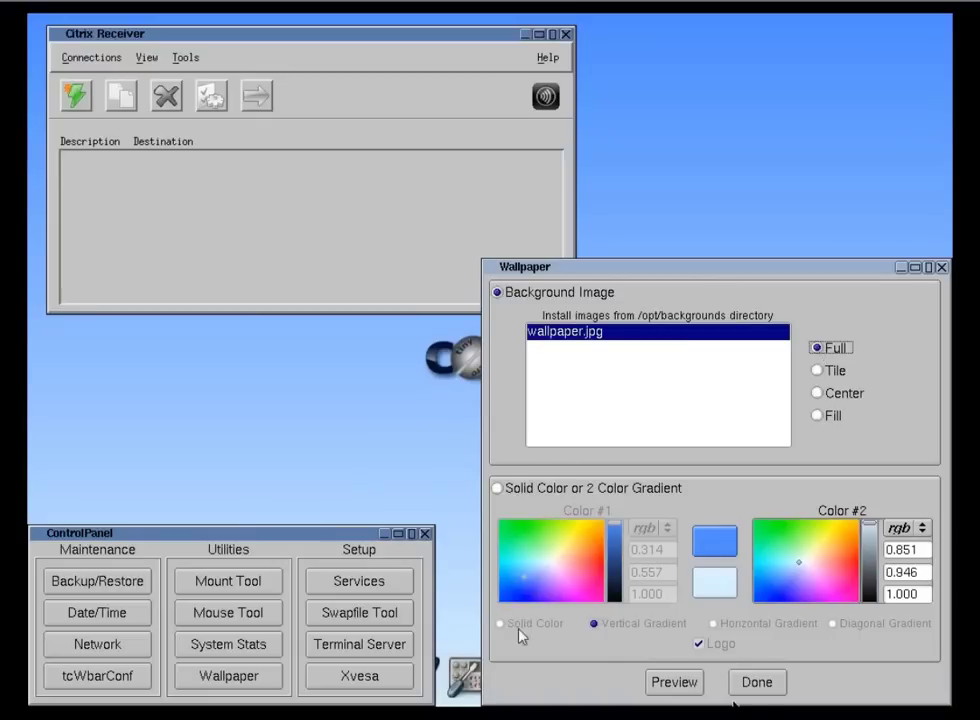
{"action": "left_click", "coordinate": [758, 684]}
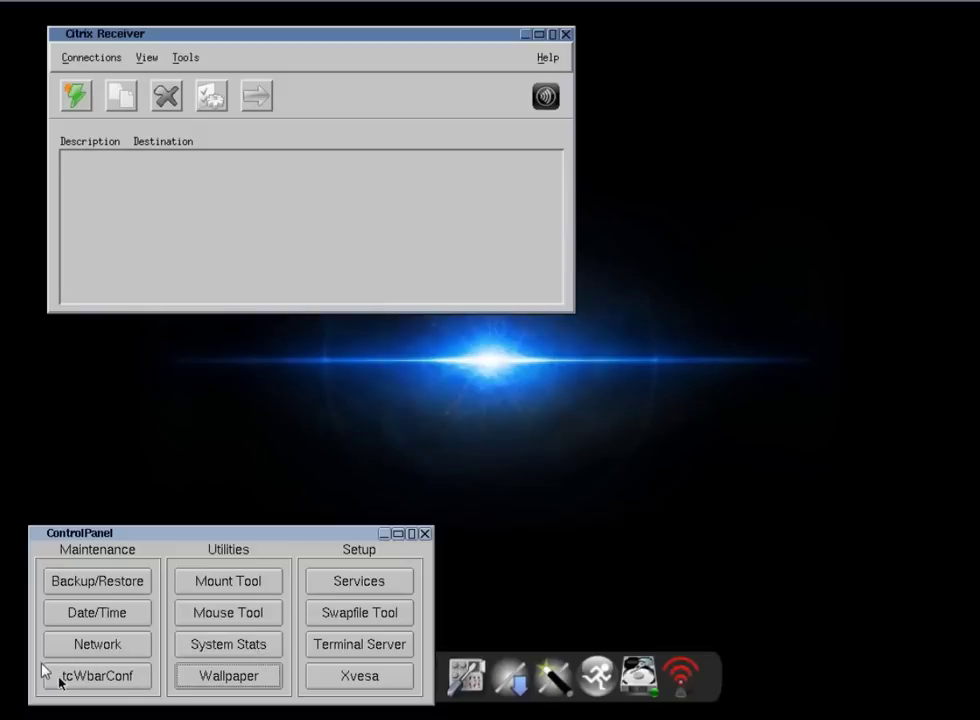
Step: Configure the Wbar icons to keep only Exit and Firefox, excluding all the other icons
{"action": "left_click", "coordinate": [100, 678]}
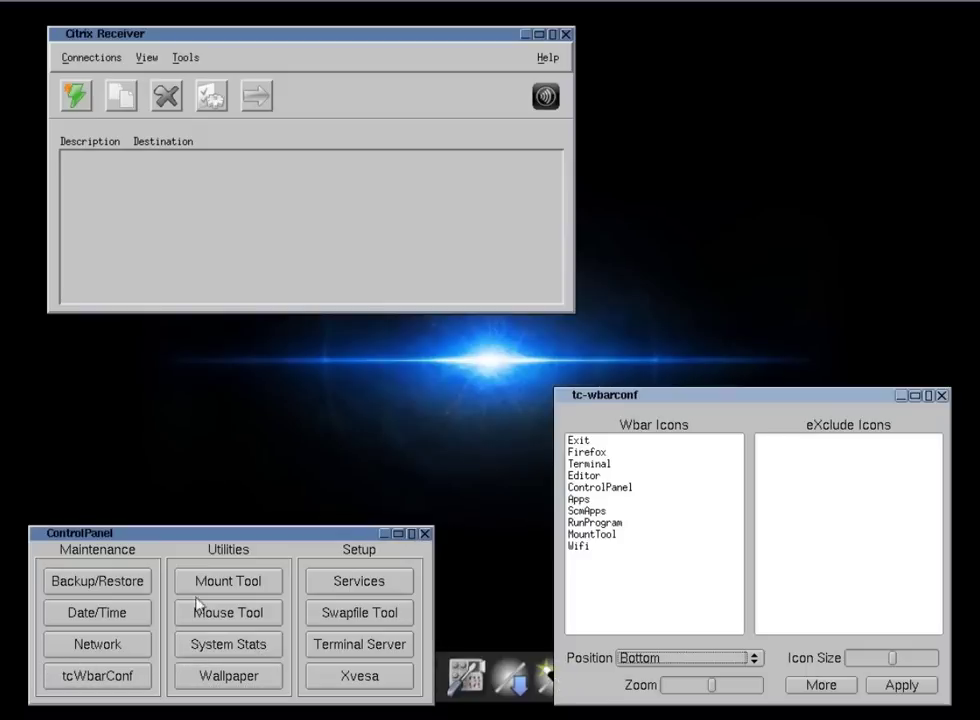
{"action": "double_click", "coordinate": [600, 455]}
{"action": "double_click", "coordinate": [600, 455]}
{"action": "double_click", "coordinate": [600, 455]}
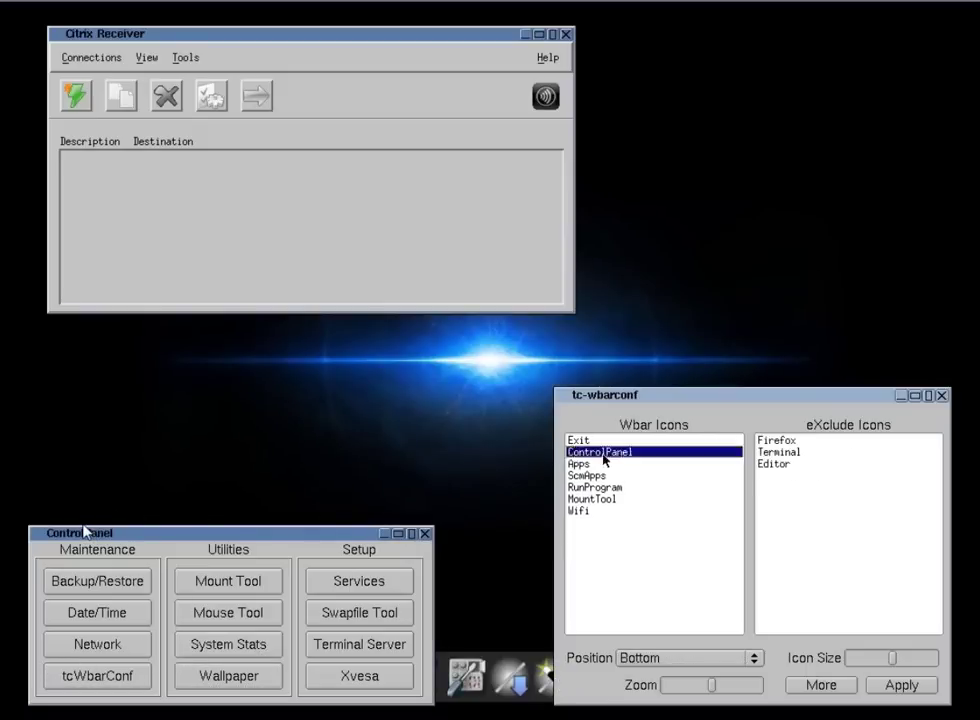
{"action": "double_click", "coordinate": [600, 455]}
{"action": "double_click", "coordinate": [600, 455]}
{"action": "double_click", "coordinate": [600, 455]}
{"action": "double_click", "coordinate": [600, 455]}
{"action": "double_click", "coordinate": [602, 455]}
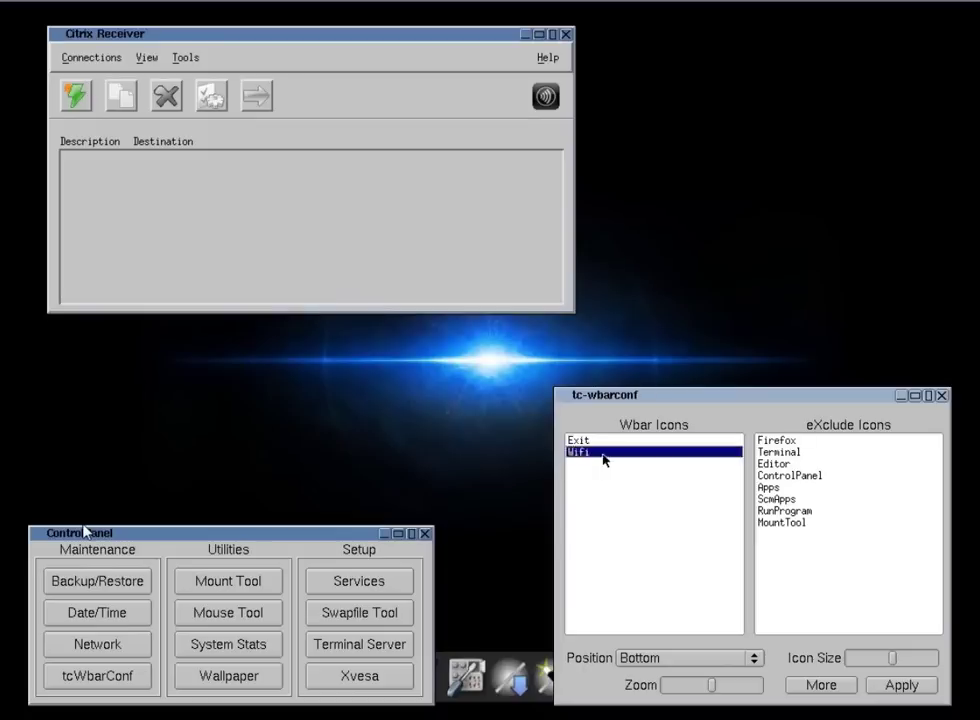
{"action": "double_click", "coordinate": [605, 455]}
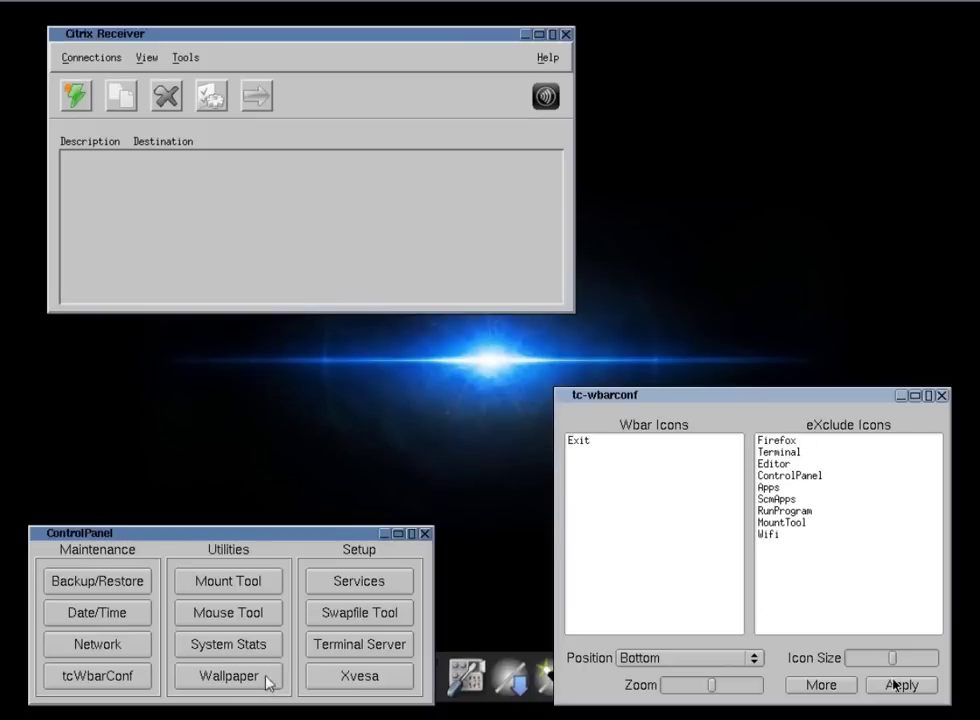
{"action": "double_click", "coordinate": [775, 441]}
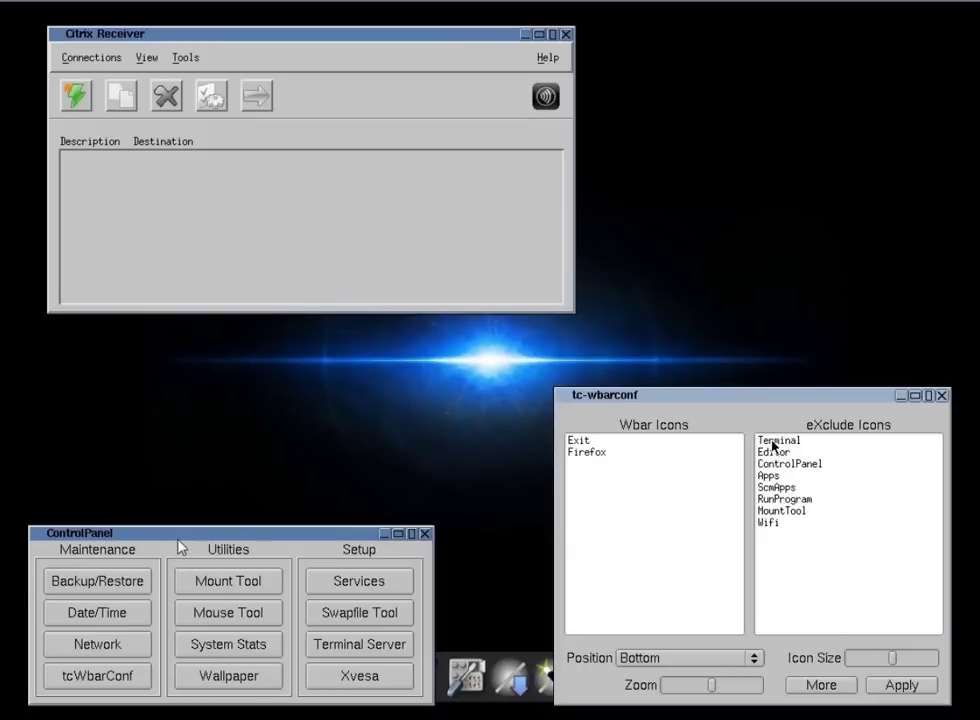
Step: Apply the maximum Wbar icon size, close the configuration windows, and shift the Citrix Receiver window slightly left
{"action": "left_click_drag", "start_coordinate": [891, 658], "coordinate": [935, 658]}
{"action": "left_click", "coordinate": [902, 686]}
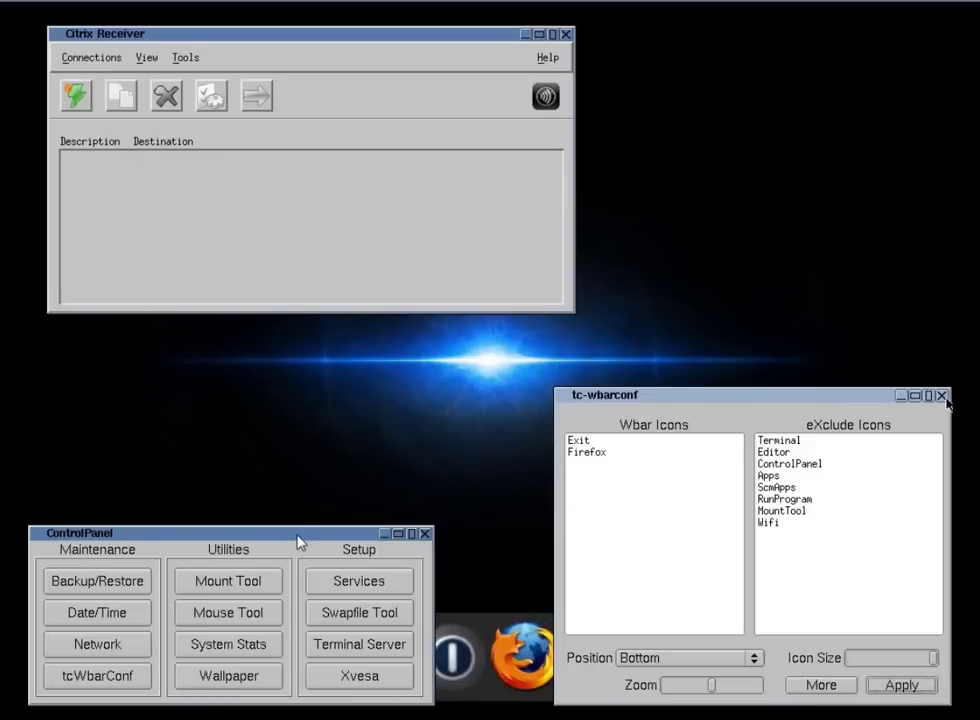
{"action": "left_click", "coordinate": [942, 396]}
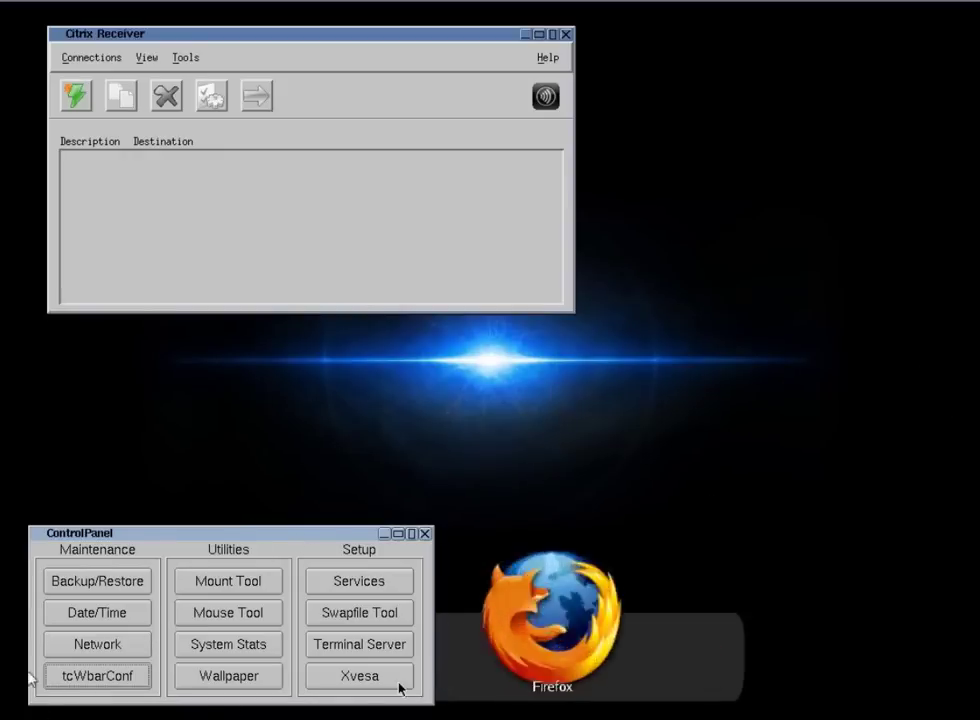
{"action": "left_click", "coordinate": [424, 533]}
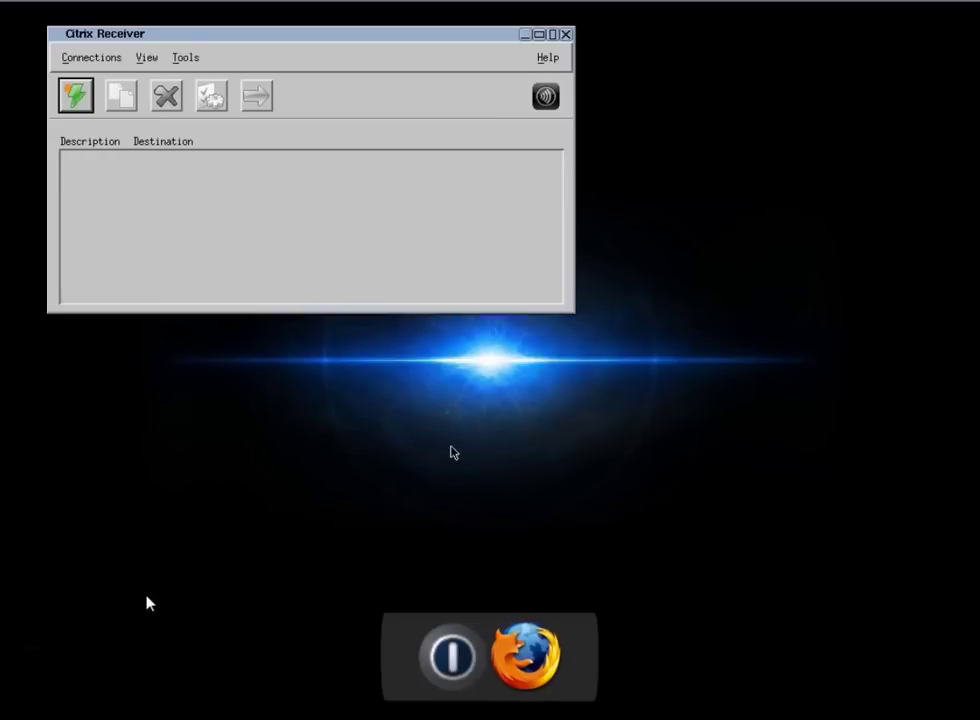
{"action": "left_click_drag", "start_coordinate": [332, 39], "coordinate": [310, 40]}
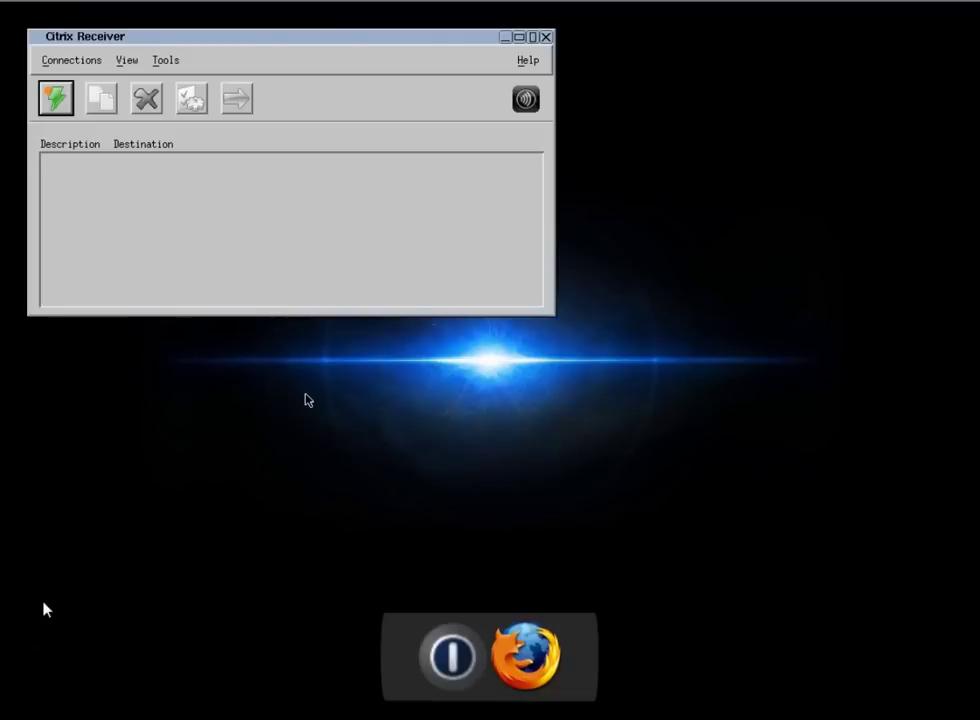
Step: Open a terminal from the desktop's system tools, place it below Citrix Receiver, and list the home directory's files with ls
{"action": "right_click", "coordinate": [308, 400]}
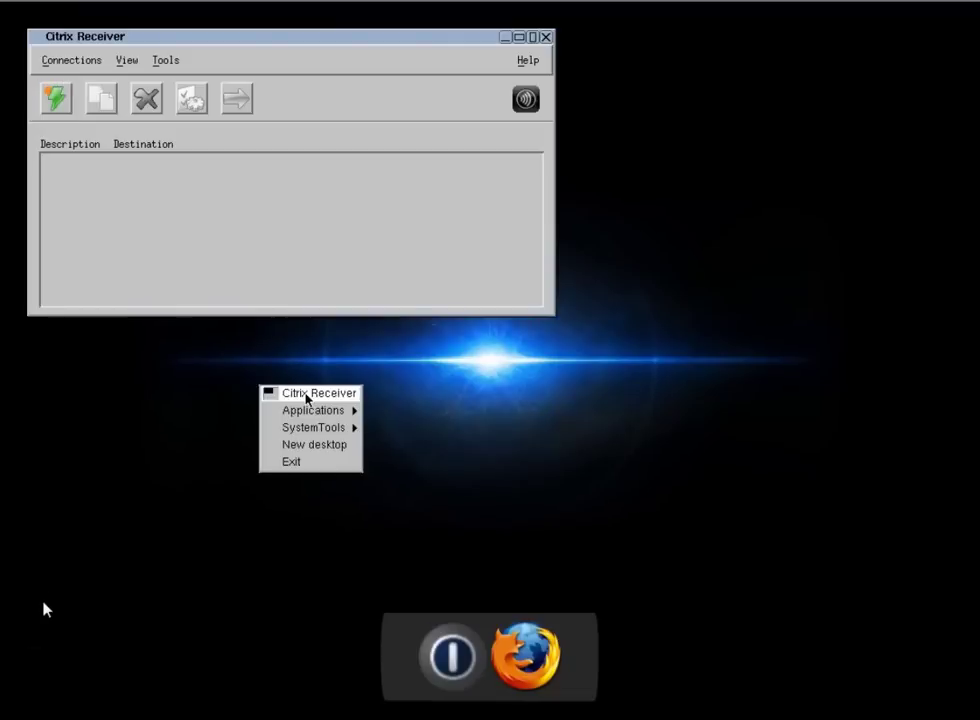
{"action": "mouse_move", "coordinate": [311, 410]}
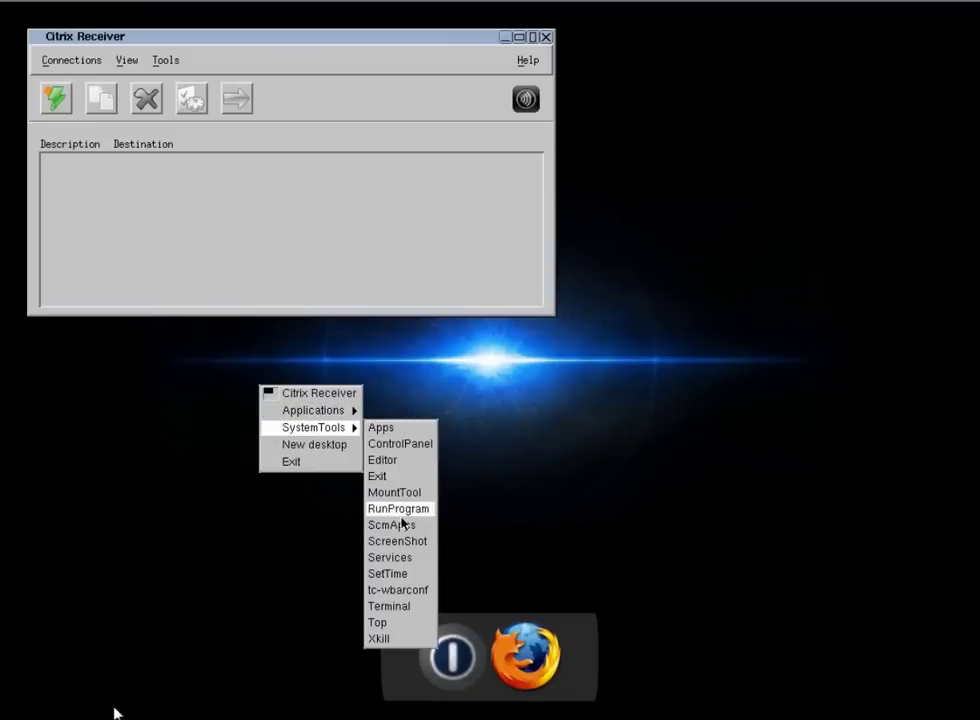
{"action": "left_click", "coordinate": [394, 606]}
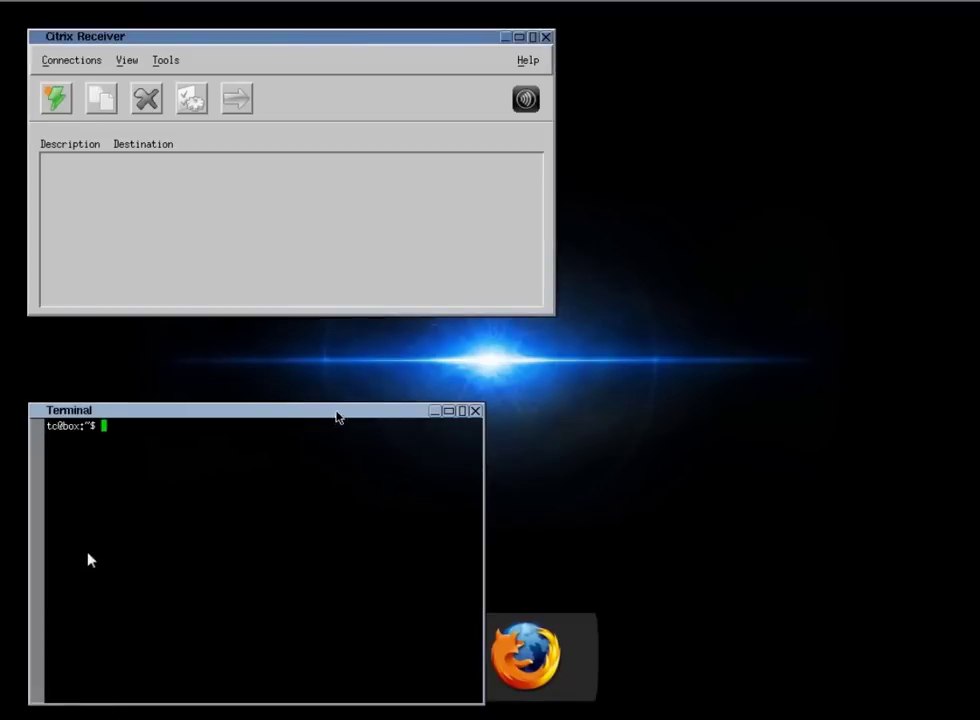
{"action": "left_click_drag", "start_coordinate": [338, 417], "coordinate": [461, 334]}
{"action": "type", "text": "ls"}
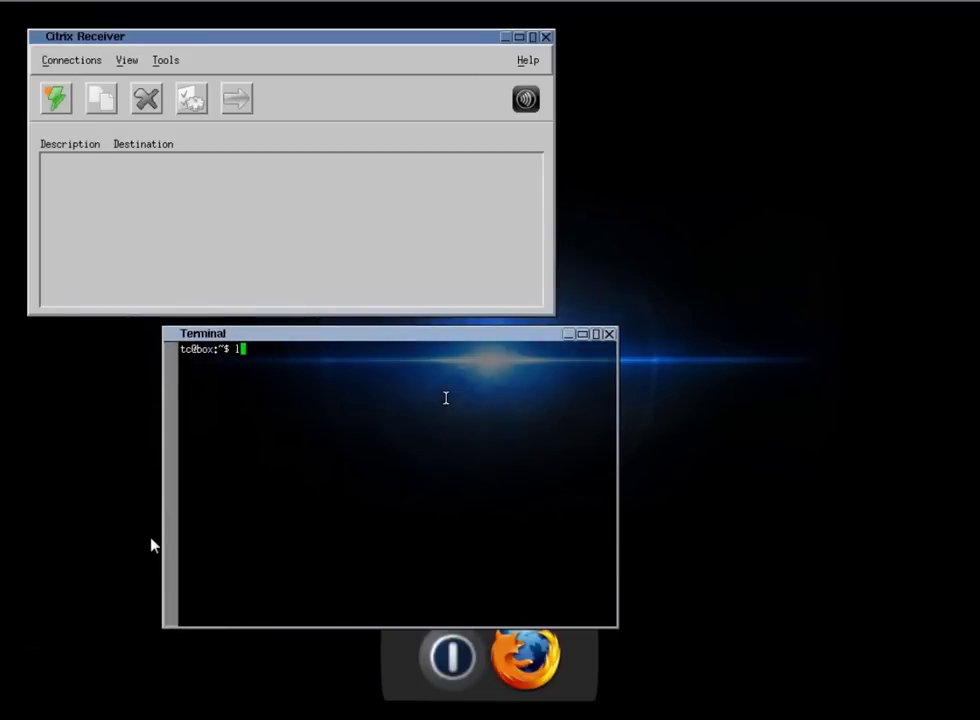
{"action": "key", "text": "Return"}
Step: Run /home/tc/saveit.sh to save the new wallpaper and icon bar settings and reboot
{"action": "type", "text": "/ho"}
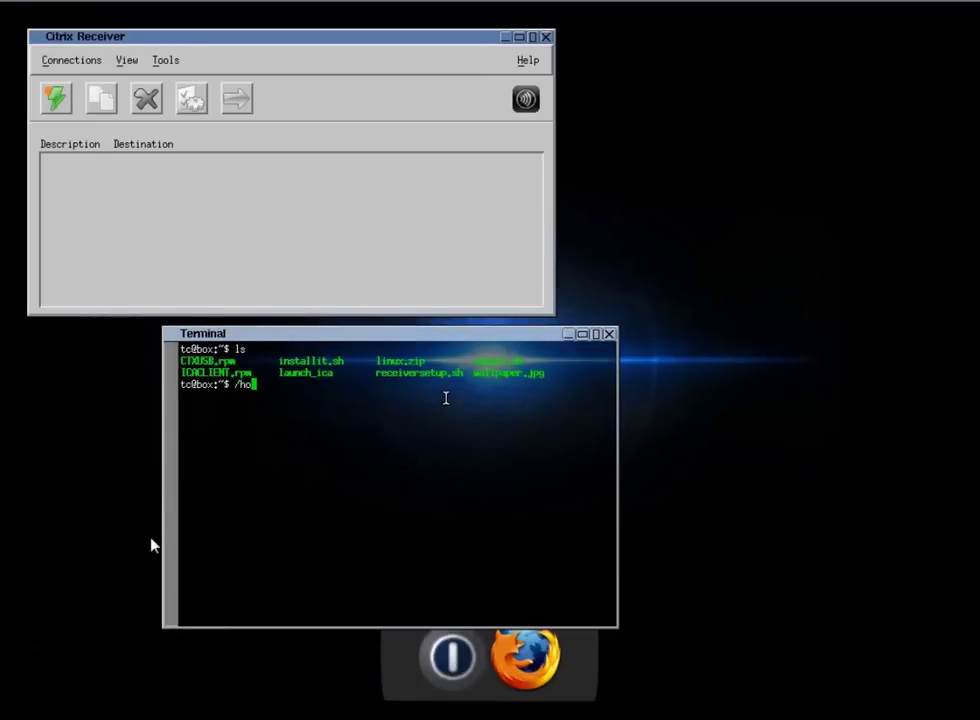
{"action": "type", "text": "me/tc/saveit.sh"}
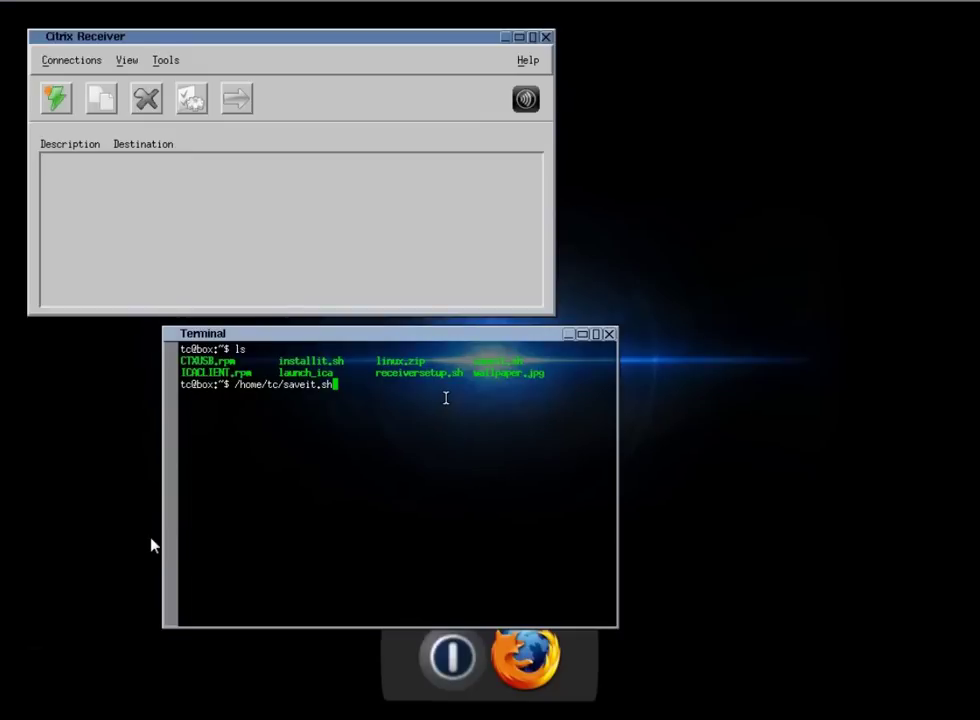
{"action": "key", "text": "Return"}
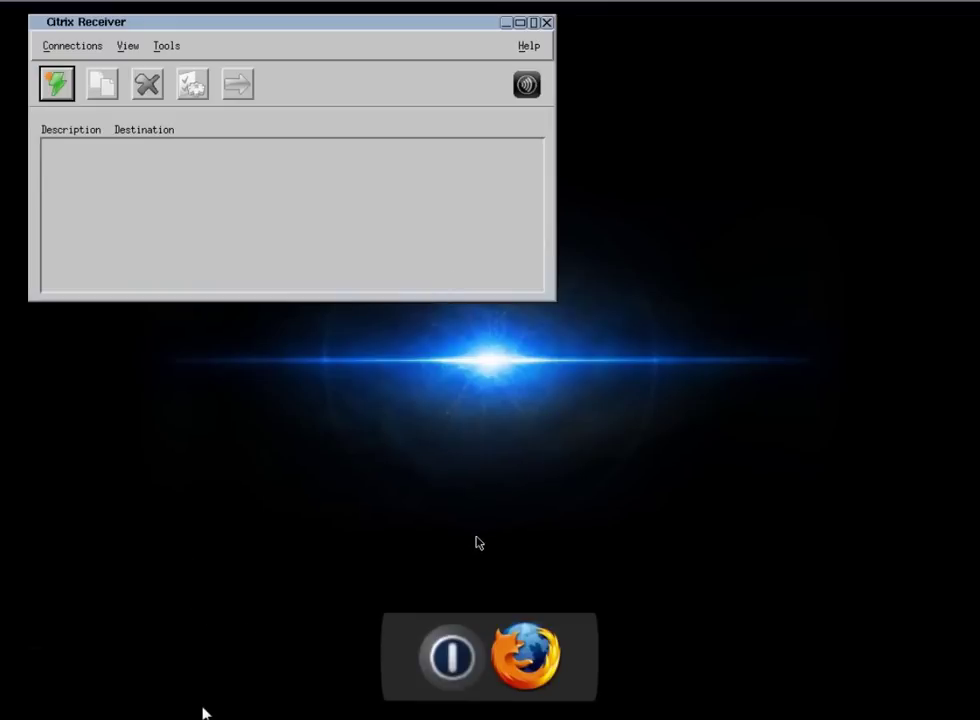
Step: Open a new terminal after the reboot and list the home directory's files with ls
{"action": "left_click", "coordinate": [312, 379]}
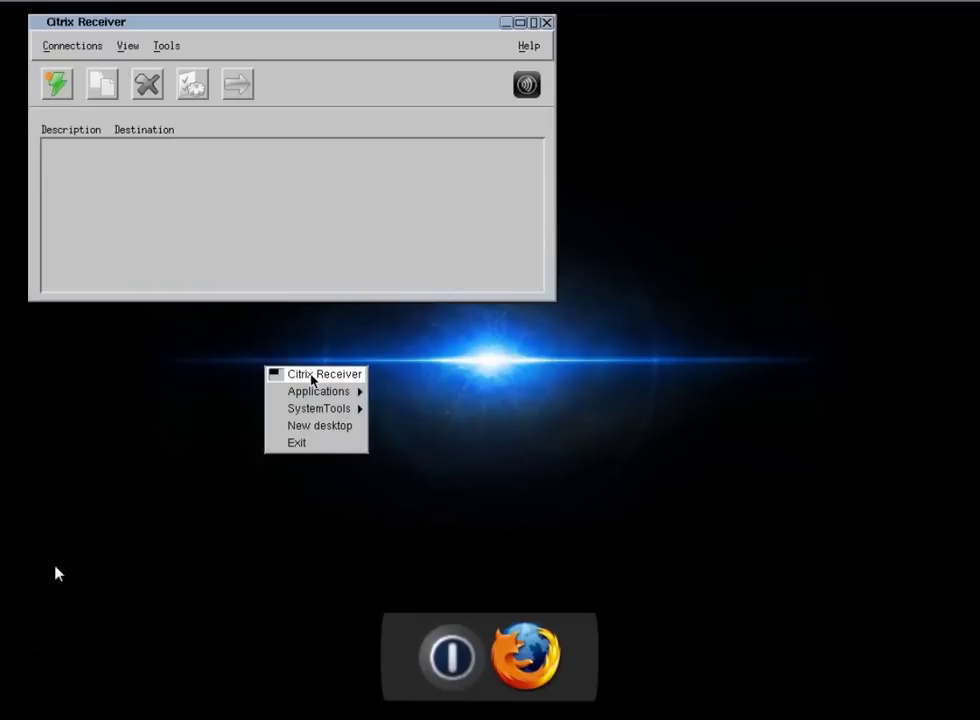
{"action": "mouse_move", "coordinate": [321, 398]}
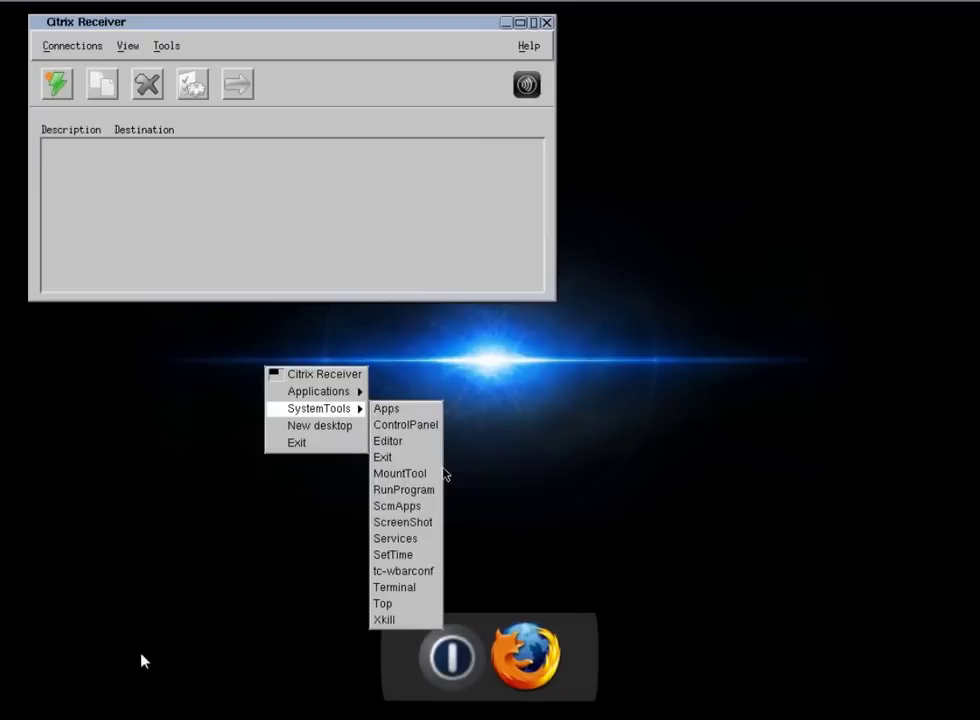
{"action": "left_click", "coordinate": [393, 592]}
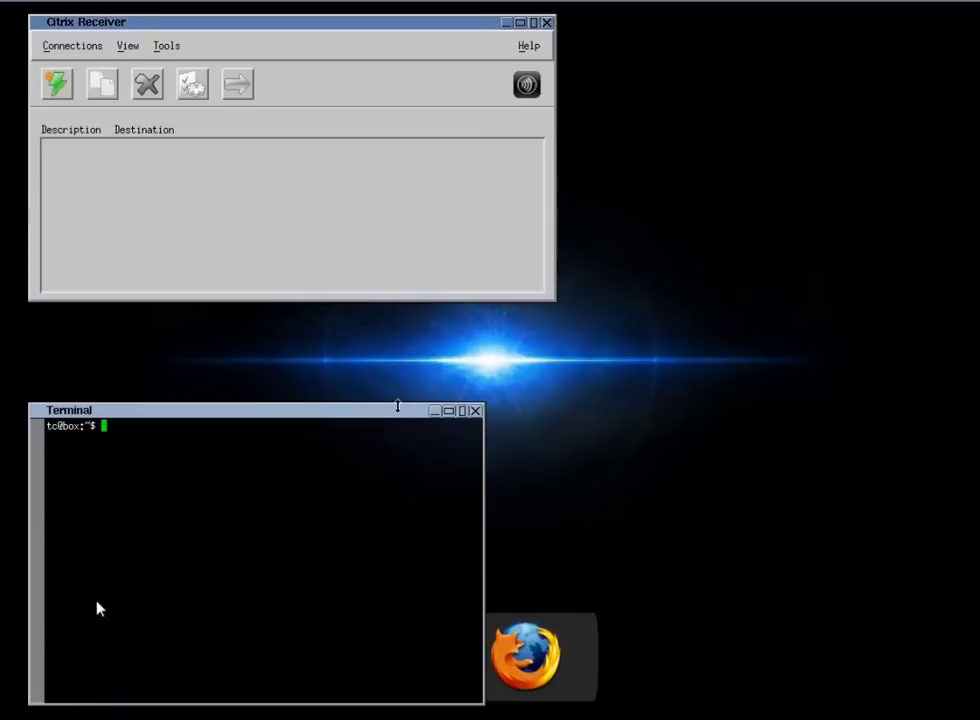
{"action": "type", "text": "ls"}
{"action": "key", "text": "Return"}
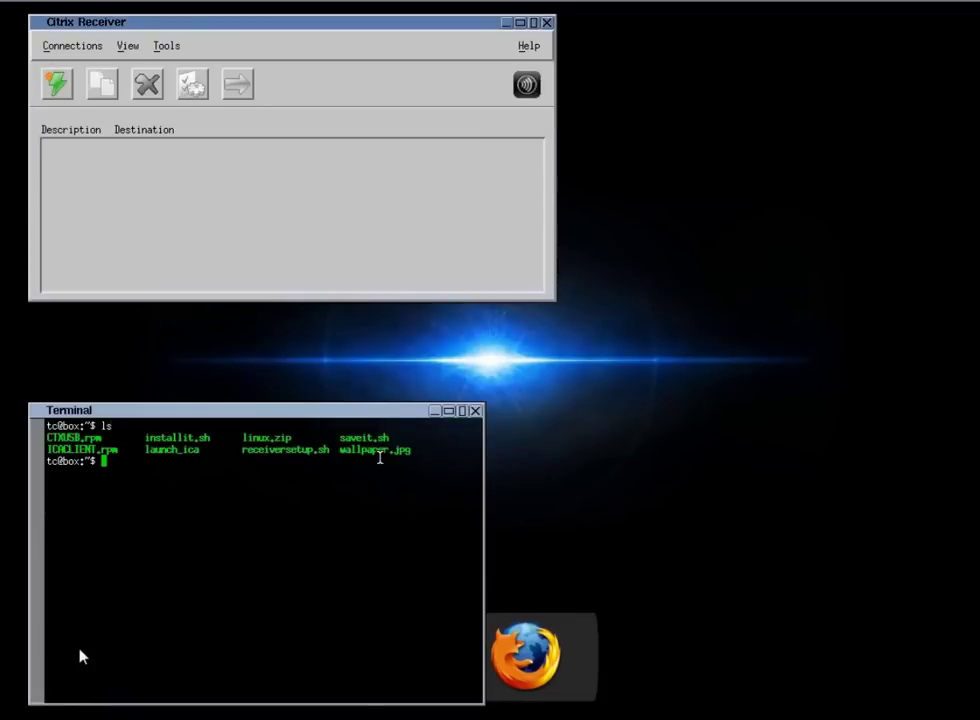
Step: Create a new script named test.sh in the text editor with sudo editor test.sh
{"action": "type", "text": "sudo "}
{"action": "type", "text": "test.sh"}
{"action": "key", "text": "Left"}
{"action": "key", "text": "Left"}
{"action": "key", "text": "Left"}
{"action": "key", "text": "Left"}
{"action": "key", "text": "Left"}
{"action": "key", "text": "Left"}
{"action": "key", "text": "Left"}
{"action": "type", "text": "editor"}
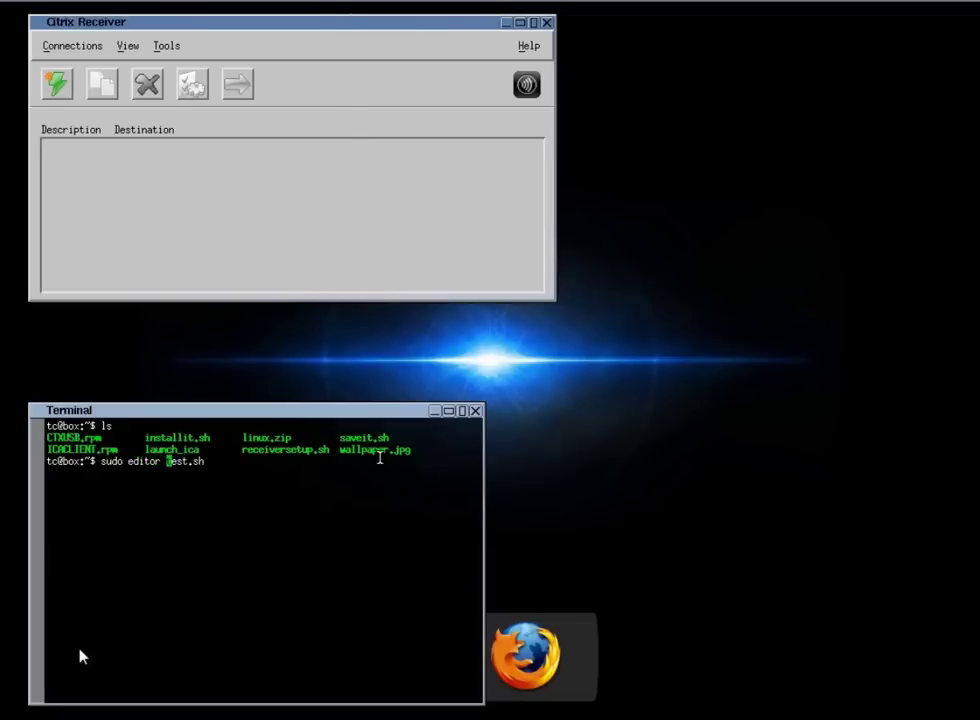
{"action": "key", "text": "Return"}
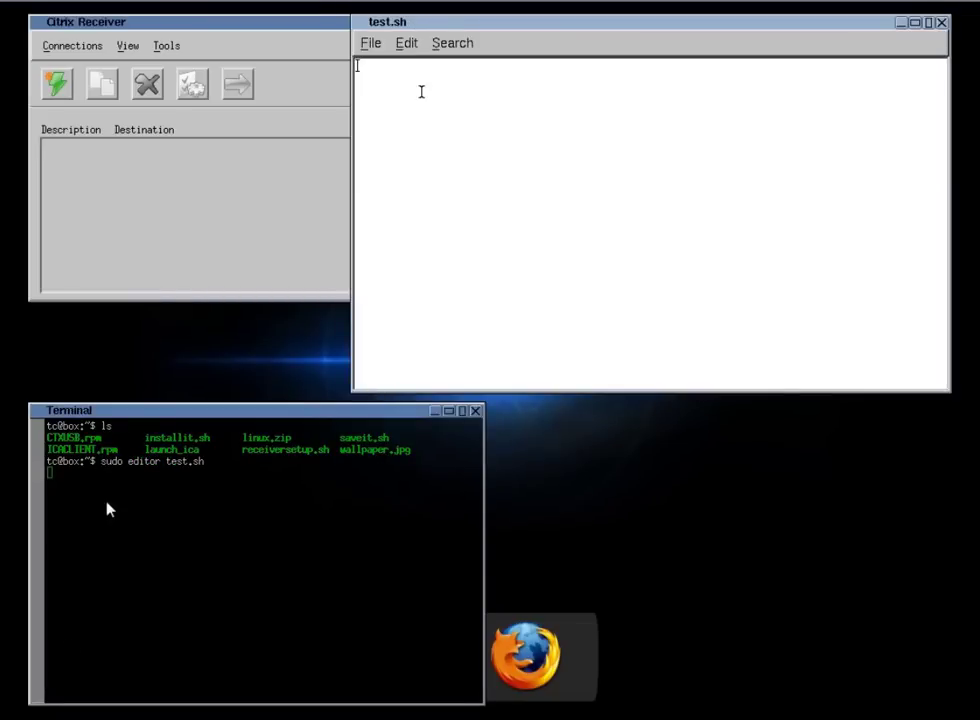
Step: Enter the line echo "Hello all" in test.sh, save the file and close the editor
{"action": "type", "text": "echo @"}
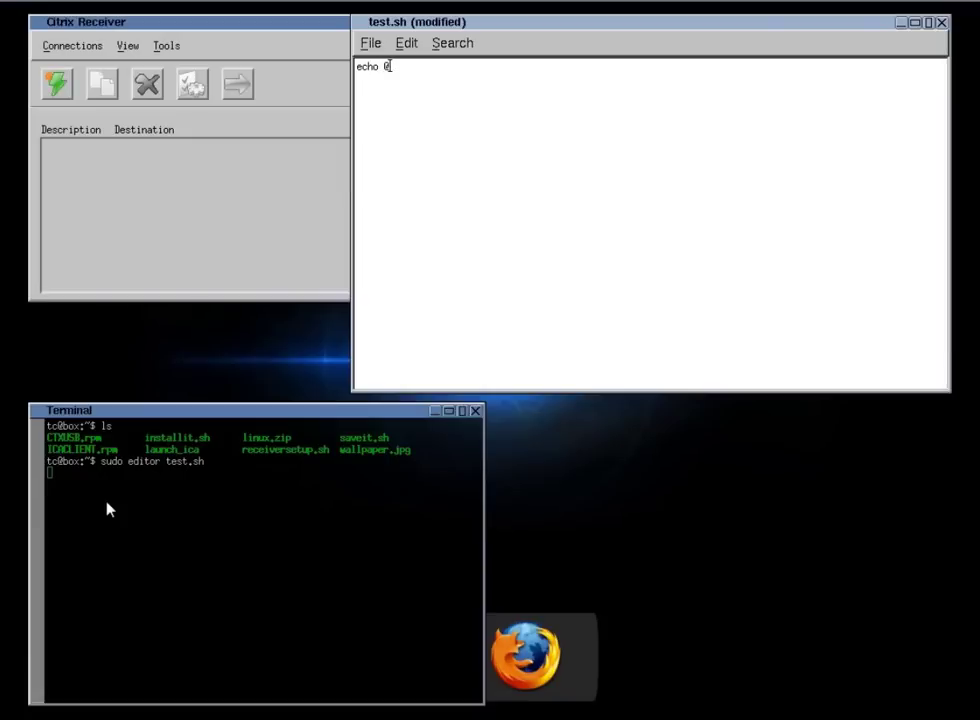
{"action": "type", "text": "Hello"}
{"action": "key", "text": "BackSpace"}
{"action": "key", "text": "BackSpace"}
{"action": "key", "text": "BackSpace"}
{"action": "key", "text": "BackSpace"}
{"action": "key", "text": "BackSpace"}
{"action": "key", "text": "BackSpace"}
{"action": "type", "text": "\"Hello all\""}
{"action": "key", "text": "Return"}
{"action": "left_click", "coordinate": [370, 43]}
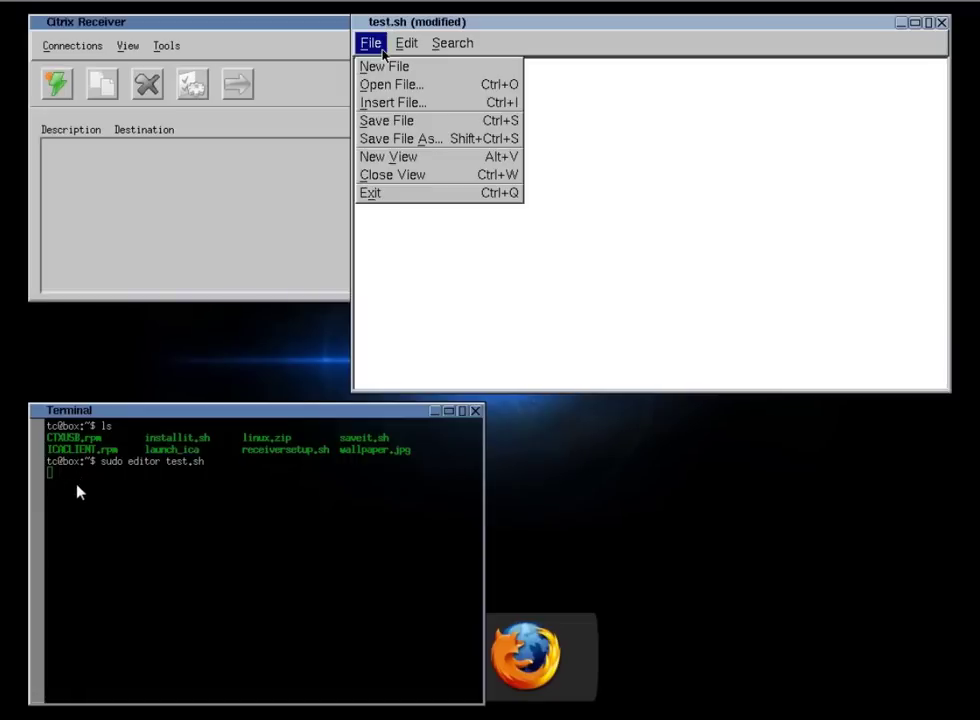
{"action": "left_click", "coordinate": [390, 120]}
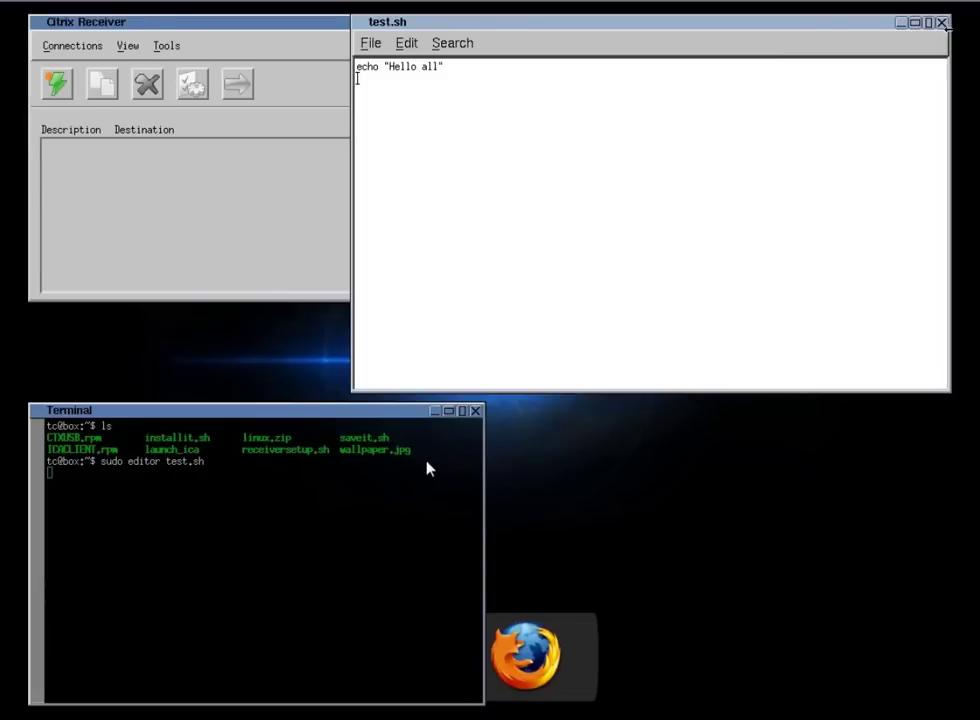
{"action": "left_click", "coordinate": [941, 22]}
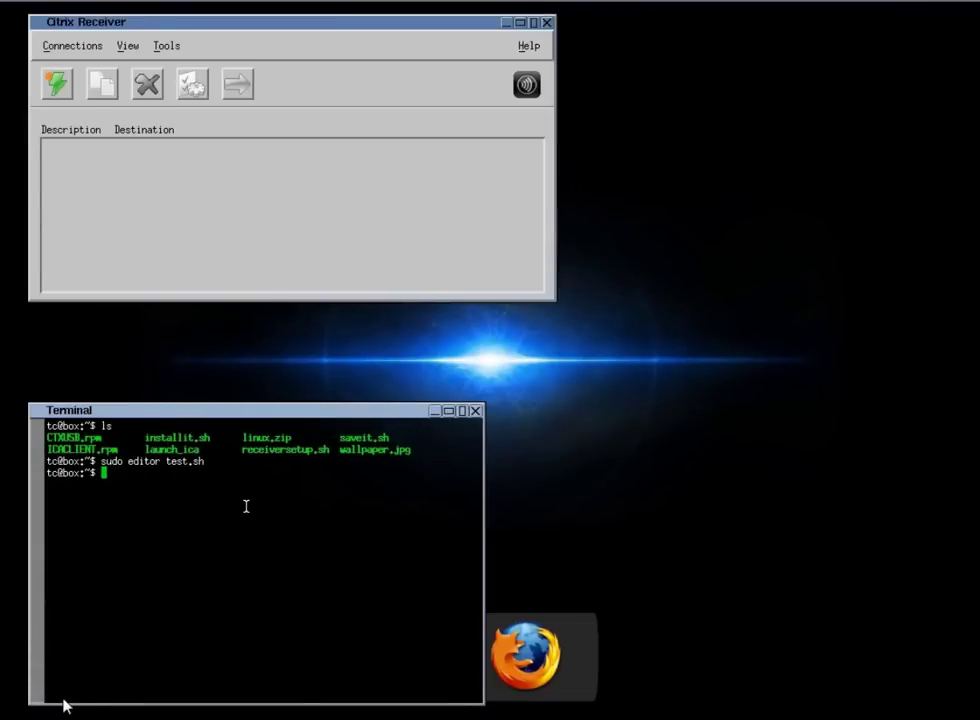
Step: List the home directory with ls and ls -l to check test.sh and its permissions
{"action": "type", "text": "ls"}
{"action": "key", "text": "Return"}
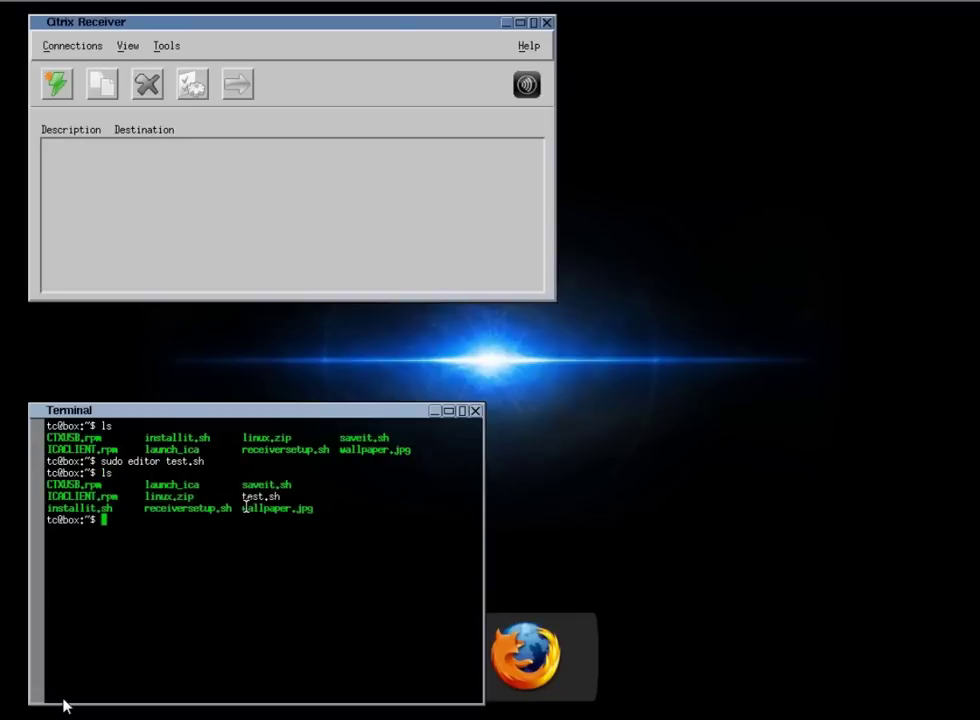
{"action": "left_click_drag", "start_coordinate": [281, 496], "coordinate": [241, 496]}
{"action": "left_click", "coordinate": [247, 547]}
{"action": "type", "text": "ls -l"}
{"action": "key", "text": "Return"}
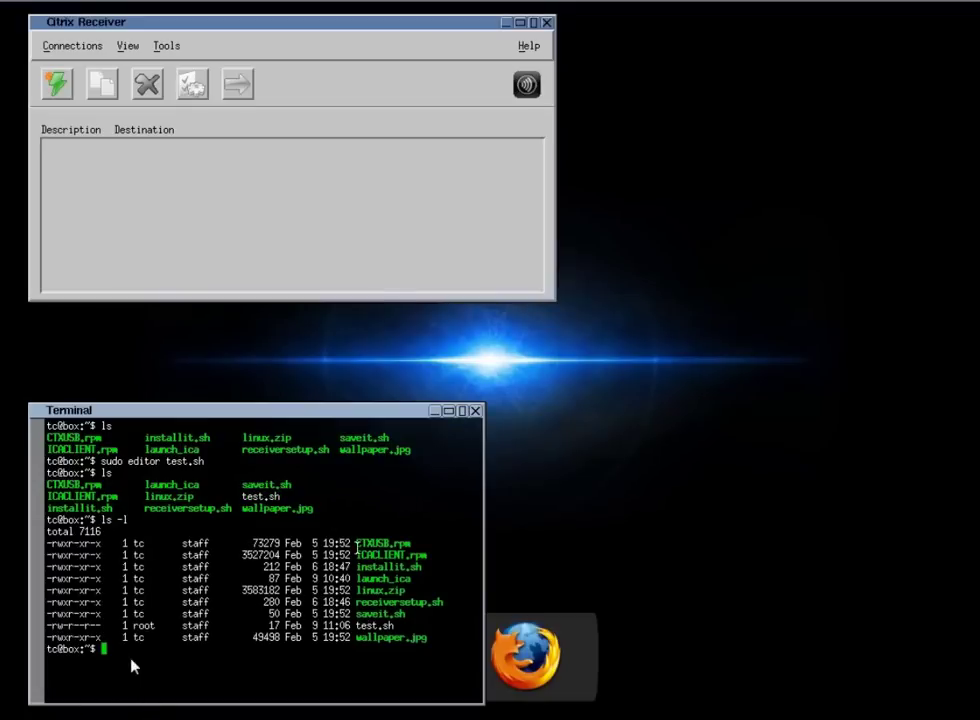
Step: Try to make test.sh executable with chmod a+x test.sh, and repeat the command with sudo
{"action": "type", "text": "chmod a+x test.sh"}
{"action": "key", "text": "Return"}
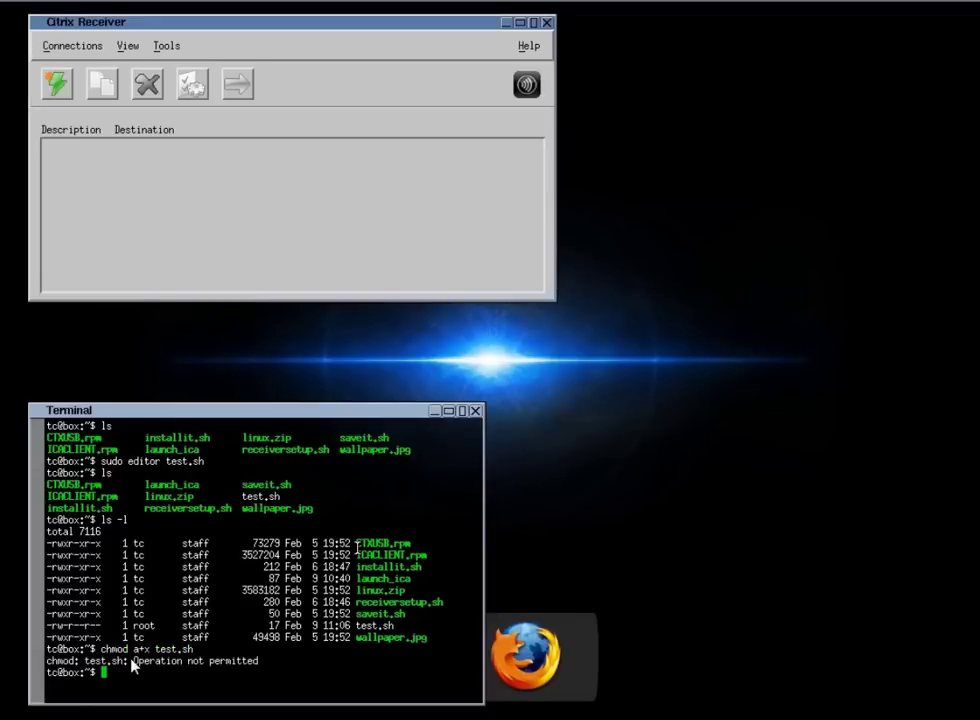
{"action": "type", "text": "sudo chmod a+x test.sh"}
{"action": "key", "text": "Return"}
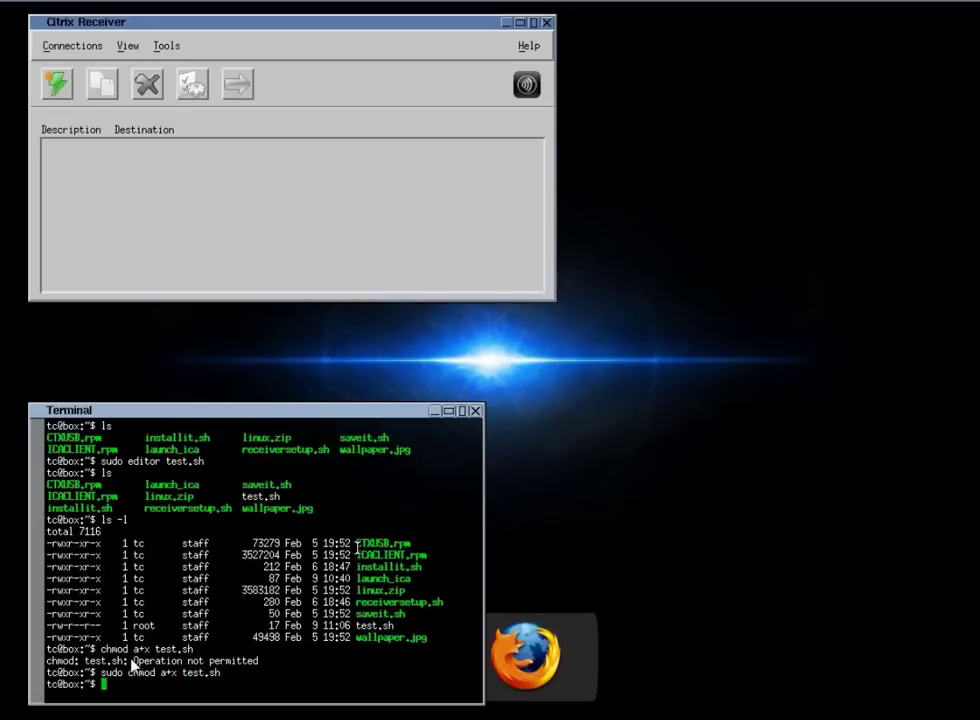
Step: Recheck the permissions of test.sh with ls -l and run the script by its full path, /home/tc/test.sh
{"action": "type", "text": "ls -l"}
{"action": "key", "text": "Return"}
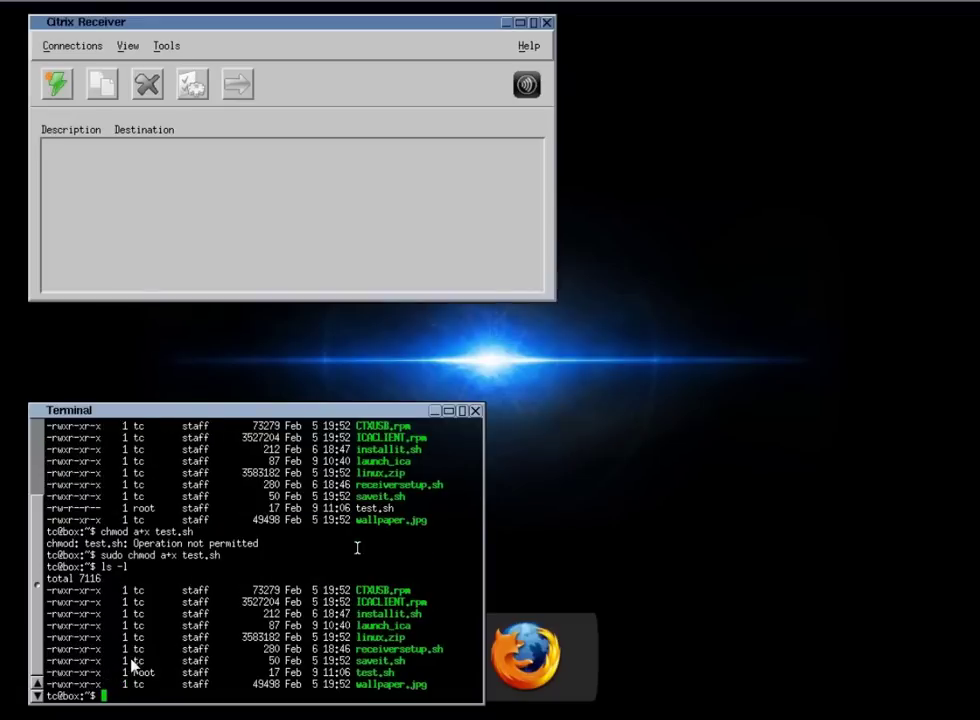
{"action": "type", "text": "t"}
{"action": "key", "text": "BackSpace"}
{"action": "type", "text": "/home/tc/test.sh"}
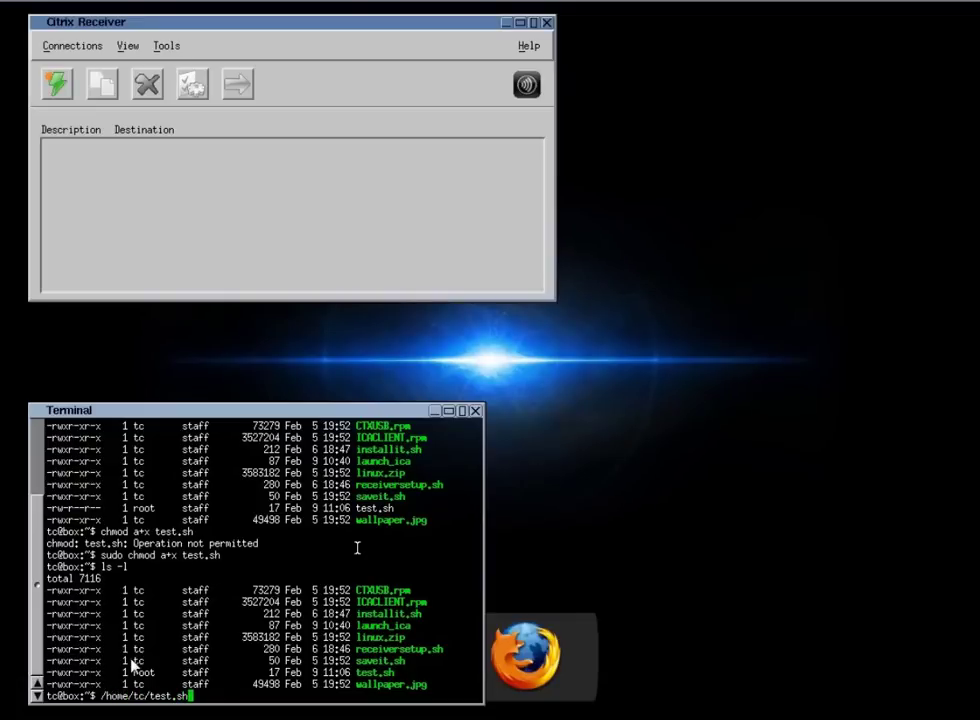
{"action": "key", "text": "Return"}
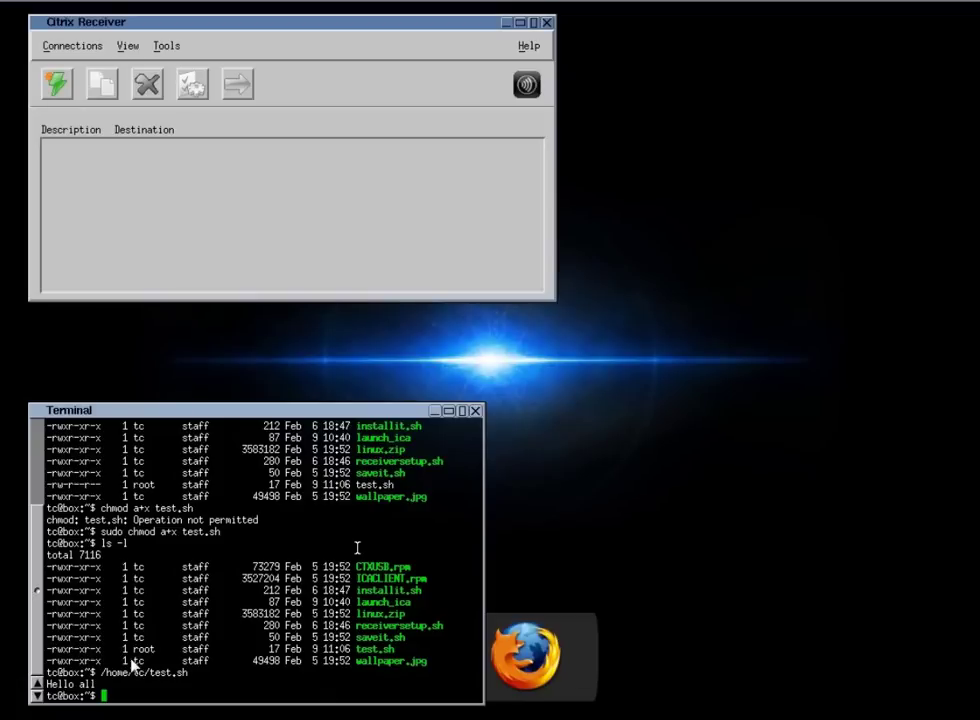
Step: Delete test.sh with rm, answering y to the removal, and list the home directory with ls
{"action": "type", "text": "rm test.sh"}
{"action": "key", "text": "Return"}
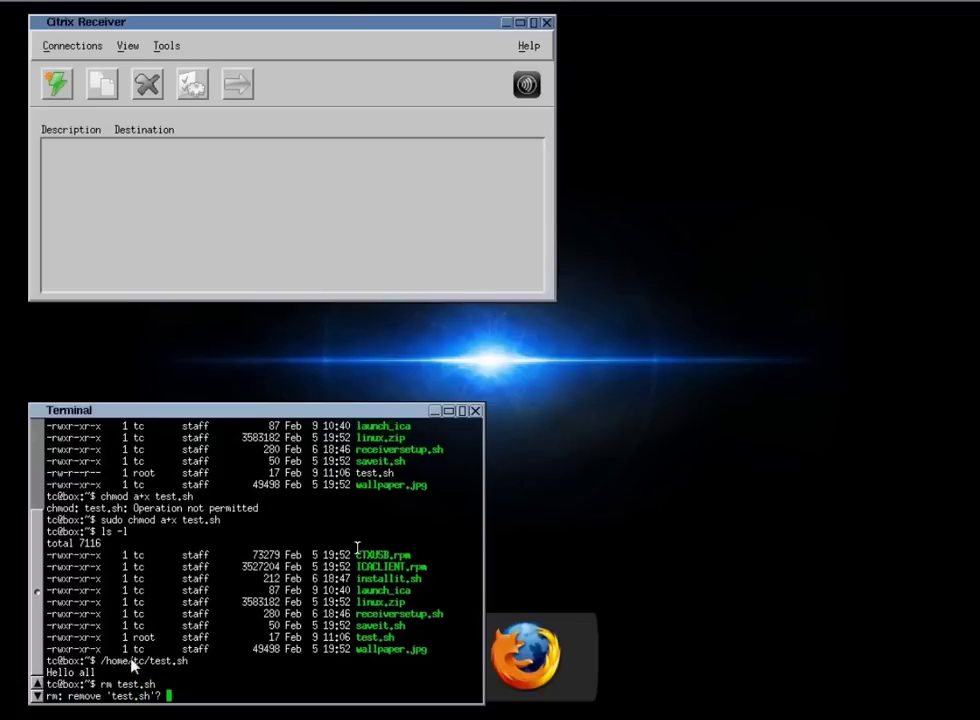
{"action": "type", "text": "y"}
{"action": "key", "text": "Return"}
{"action": "type", "text": "ls"}
{"action": "key", "text": "Return"}
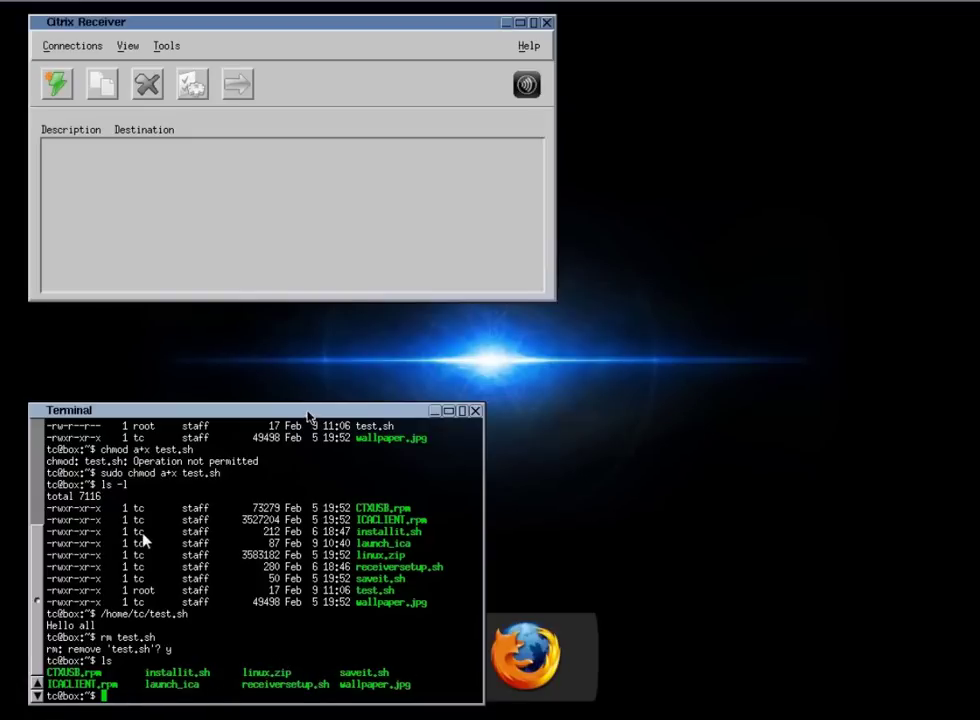
Step: Move the terminal window clear of the dock icons and close the terminal
{"action": "left_click_drag", "start_coordinate": [308, 416], "coordinate": [343, 328]}
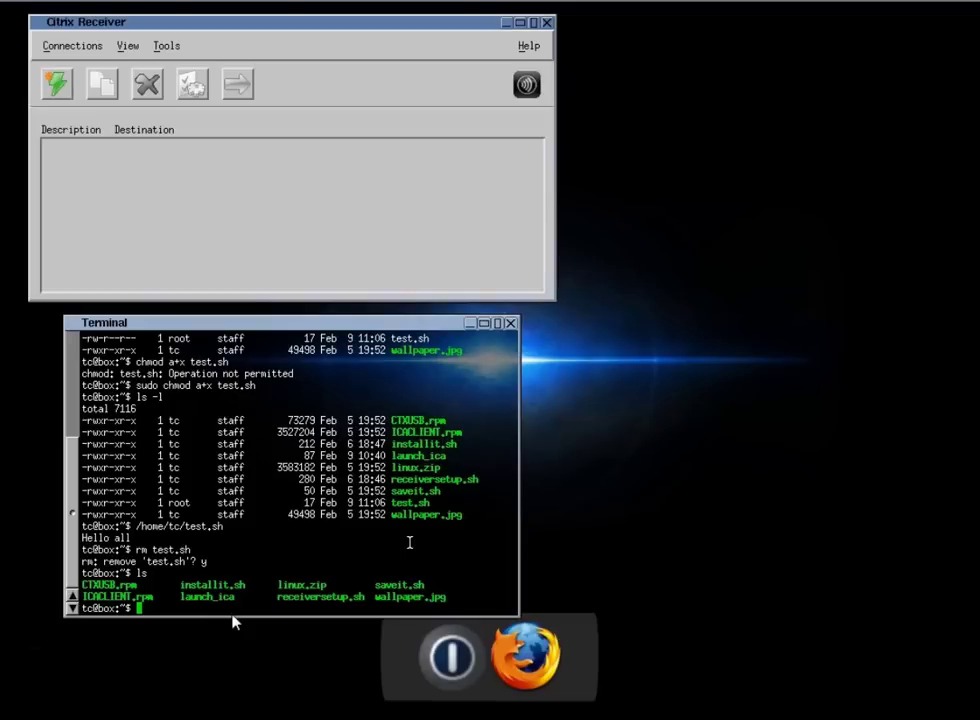
{"action": "double_click", "coordinate": [322, 584]}
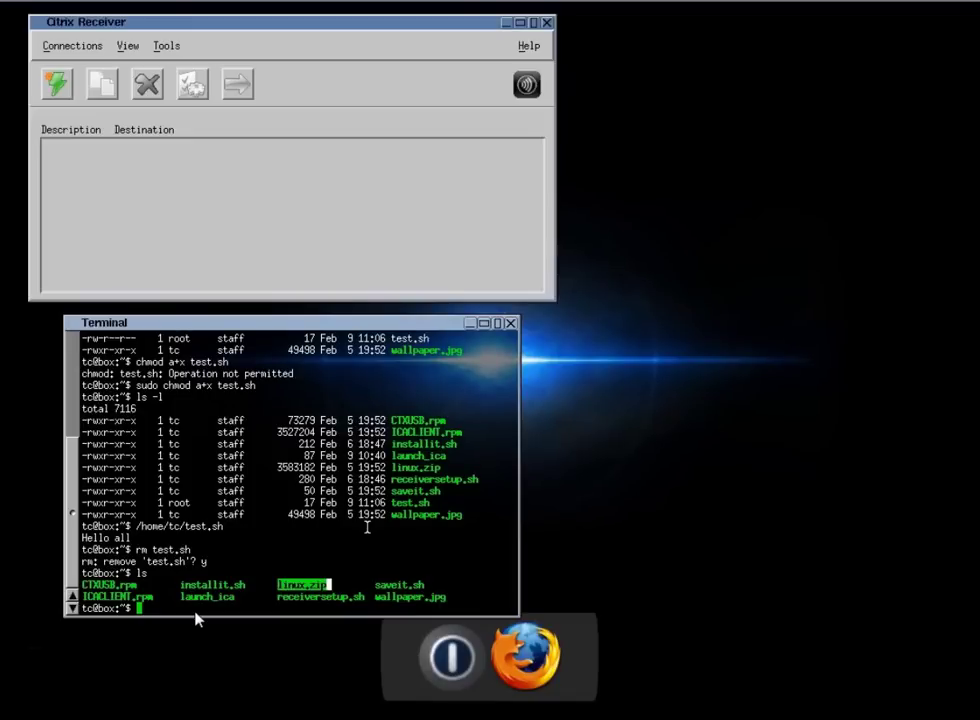
{"action": "left_click", "coordinate": [300, 558]}
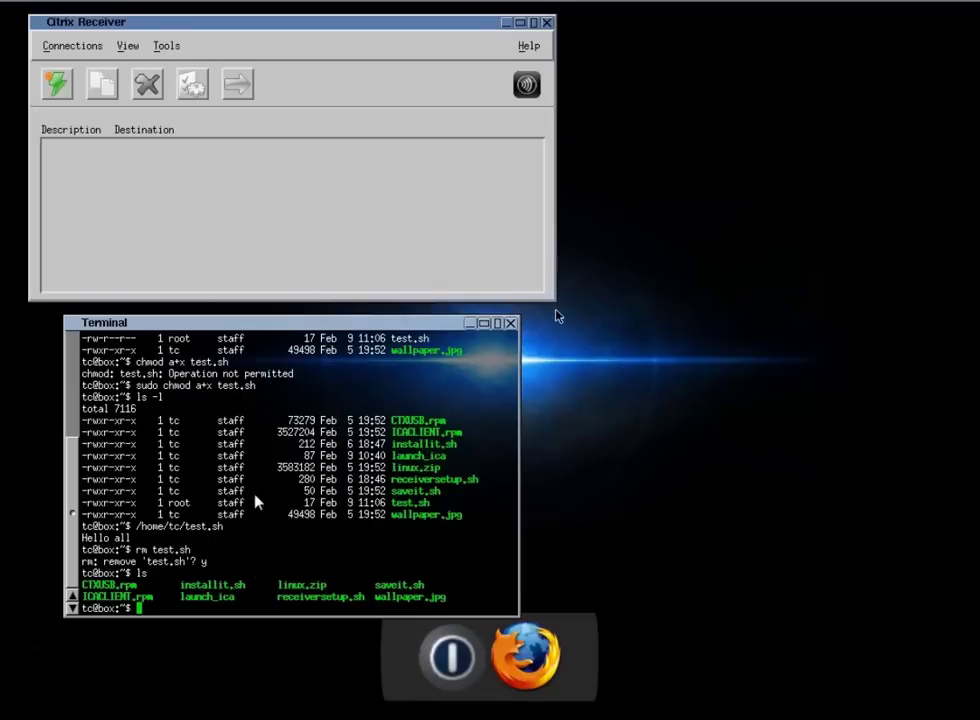
{"action": "left_click", "coordinate": [510, 324]}
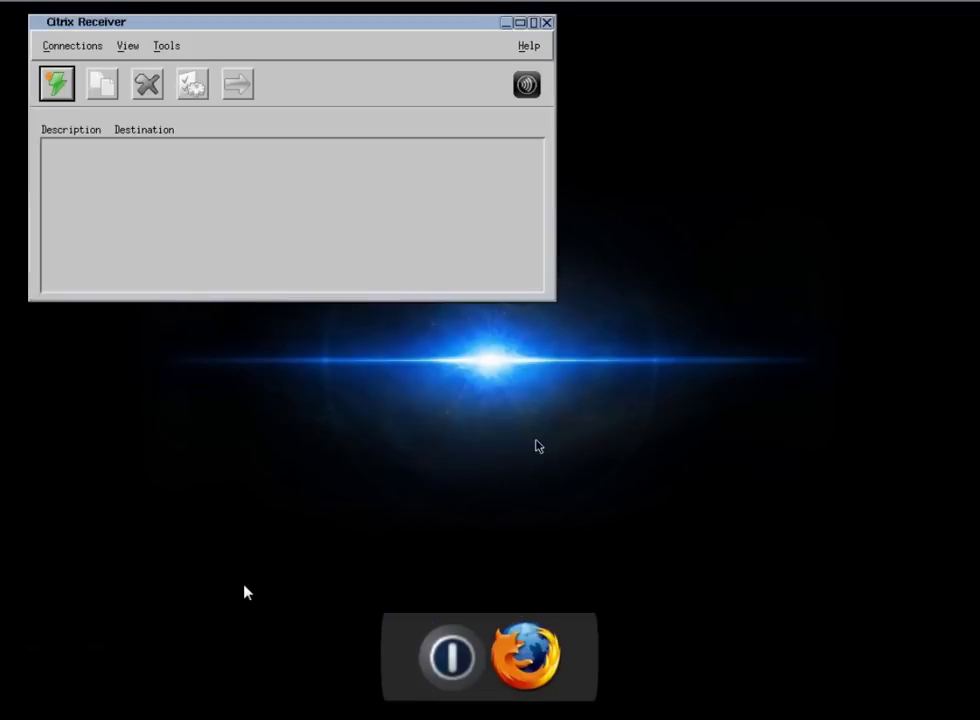